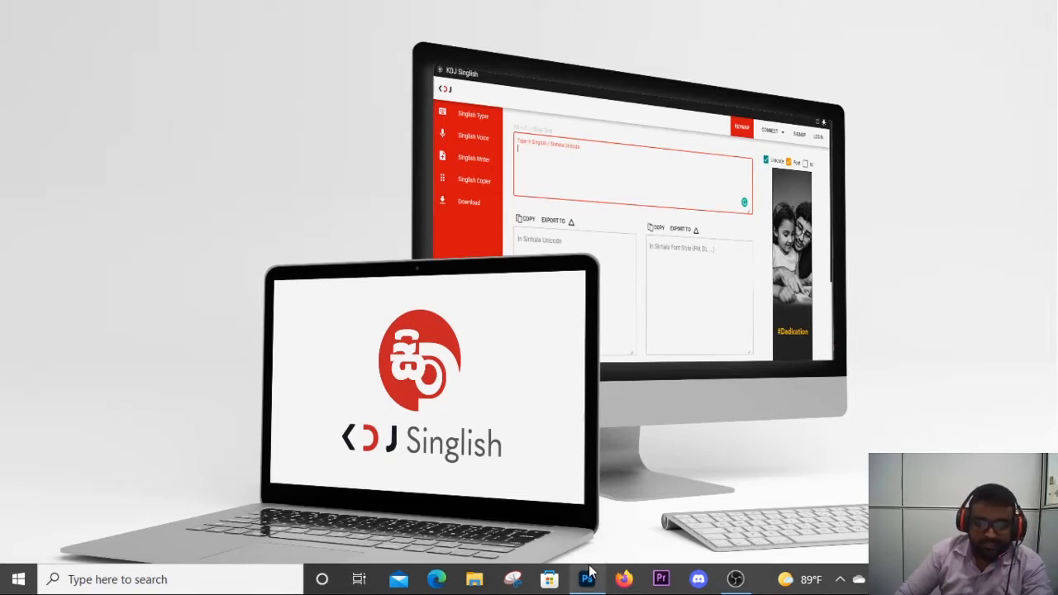
Step: Review the finished song cover artwork in Photoshop, then minimize its window
{"action": "mouse_move", "coordinate": [588, 581]}
{"action": "left_click", "coordinate": [652, 492]}
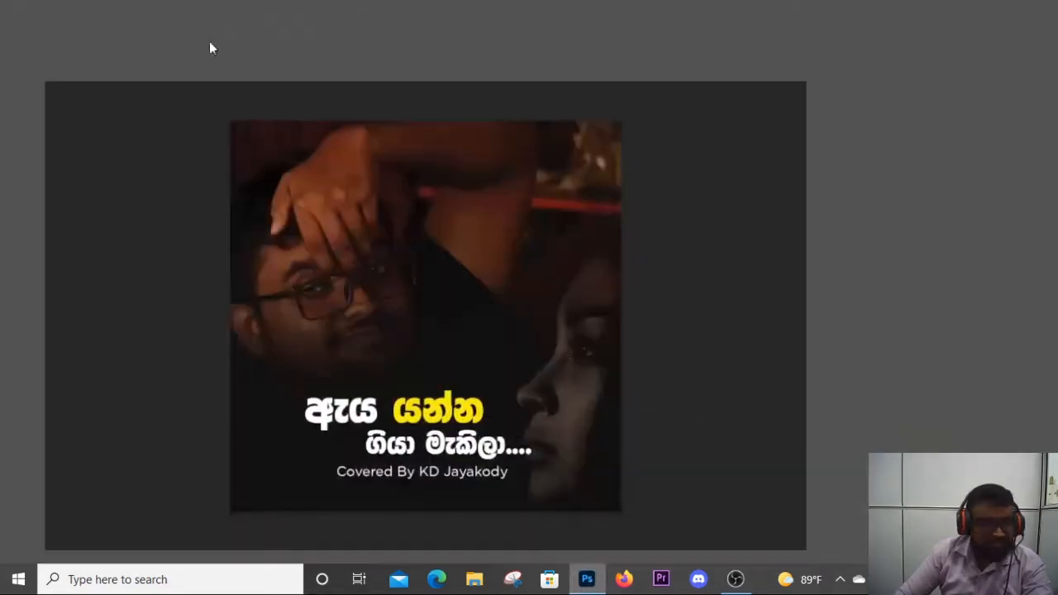
{"action": "scroll", "coordinate": [331, 304], "scroll_direction": "down", "scroll_amount": 4}
{"action": "scroll", "coordinate": [471, 348], "scroll_direction": "up", "scroll_amount": 3}
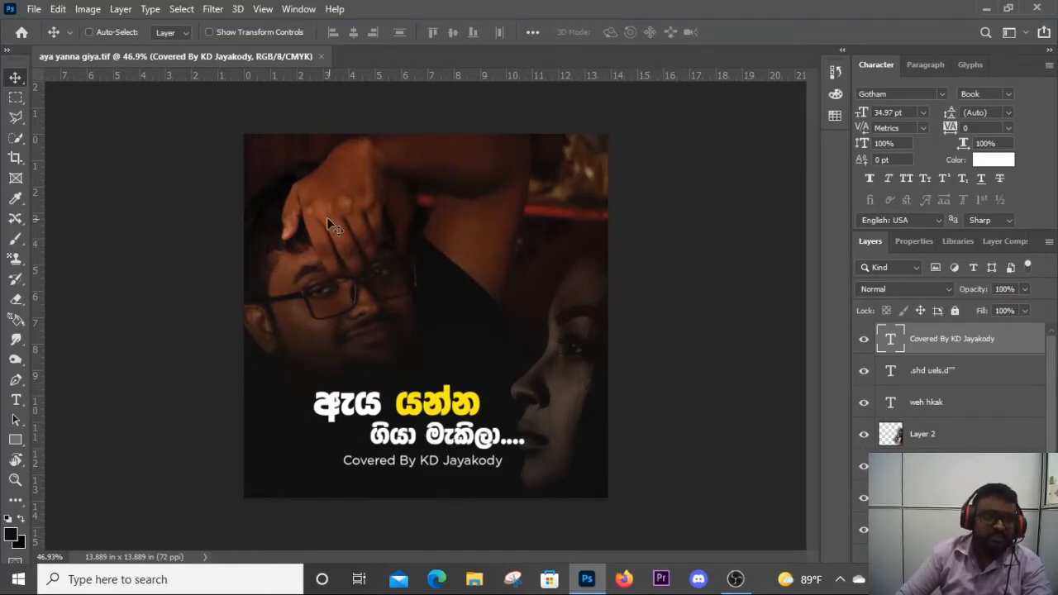
{"action": "left_click", "coordinate": [586, 574]}
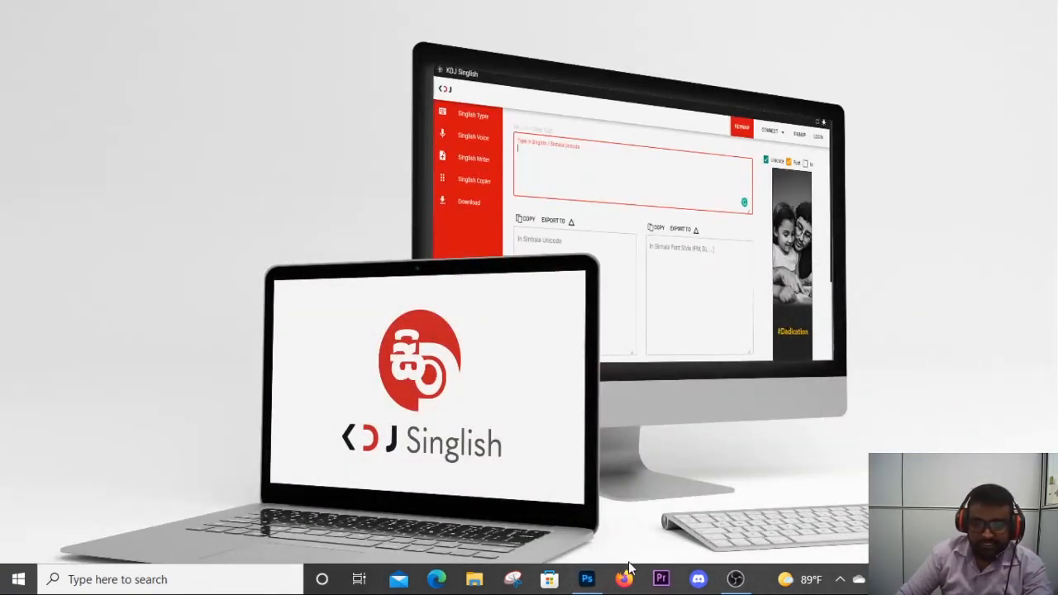
Step: Launch Adobe Premiere Pro
{"action": "left_click", "coordinate": [662, 579]}
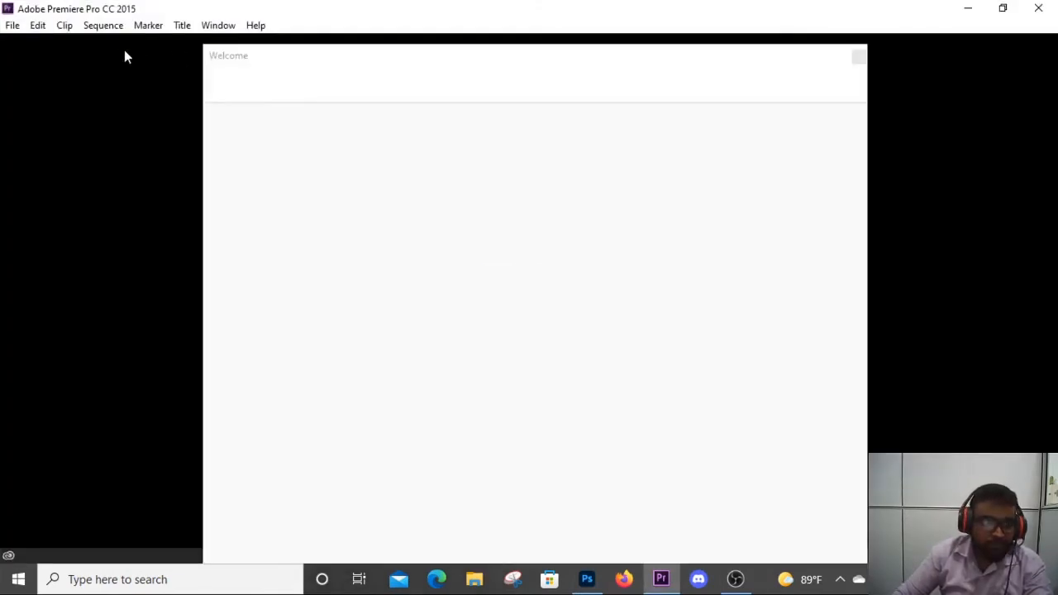
{"action": "left_click", "coordinate": [859, 56]}
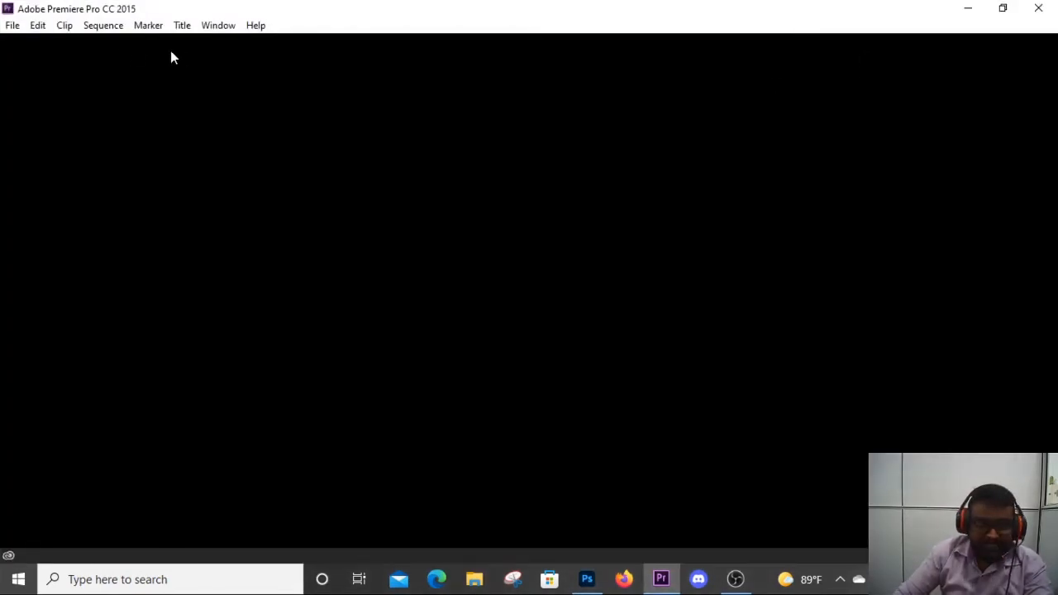
{"action": "left_click", "coordinate": [12, 25]}
{"action": "left_click", "coordinate": [50, 58]}
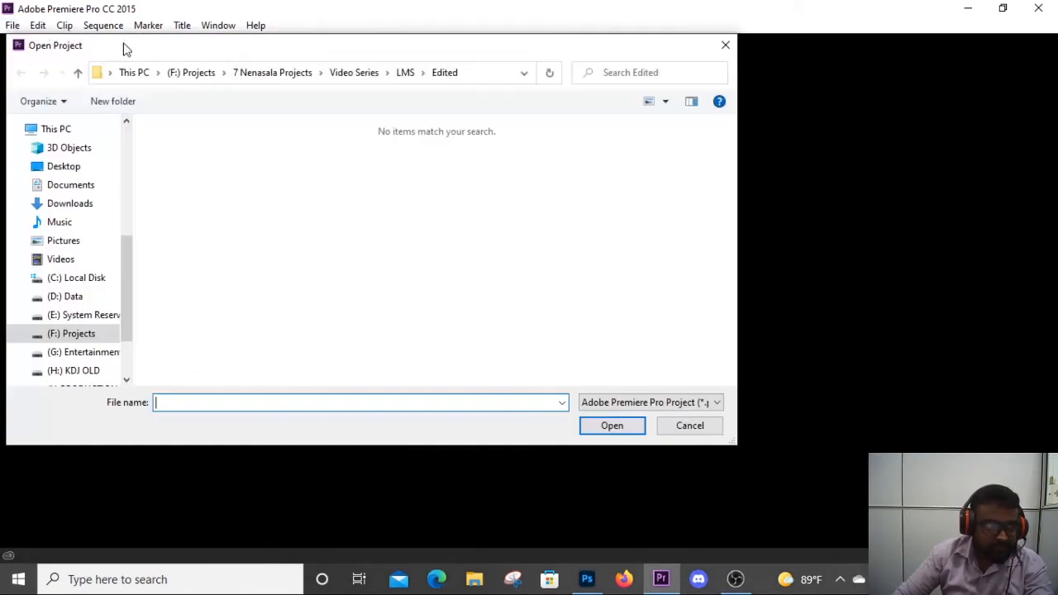
{"action": "key", "text": "Escape"}
Step: Create a new project named "Aya Yanna Giya" in G:\Premiere Pro\GOKO Videos
{"action": "left_click", "coordinate": [12, 25]}
{"action": "mouse_move", "coordinate": [160, 42]}
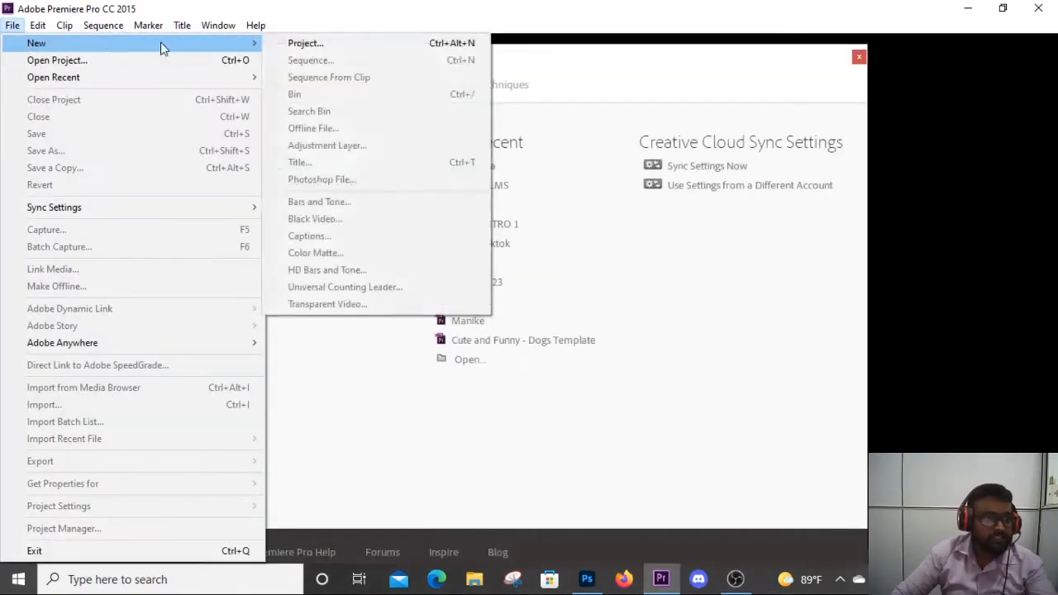
{"action": "left_click", "coordinate": [302, 41]}
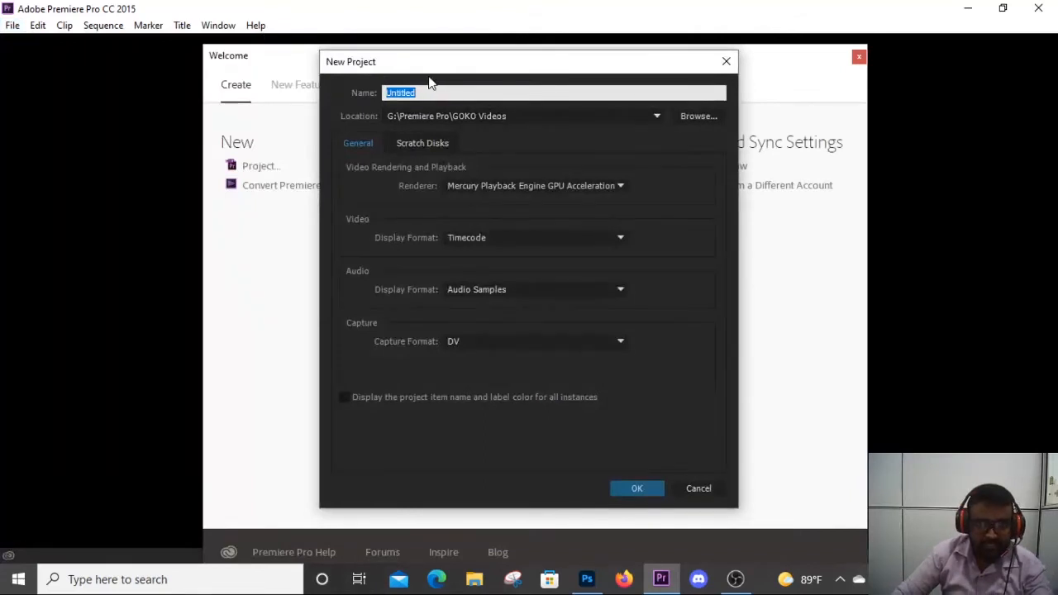
{"action": "type", "text": "Aya Yanna Giya"}
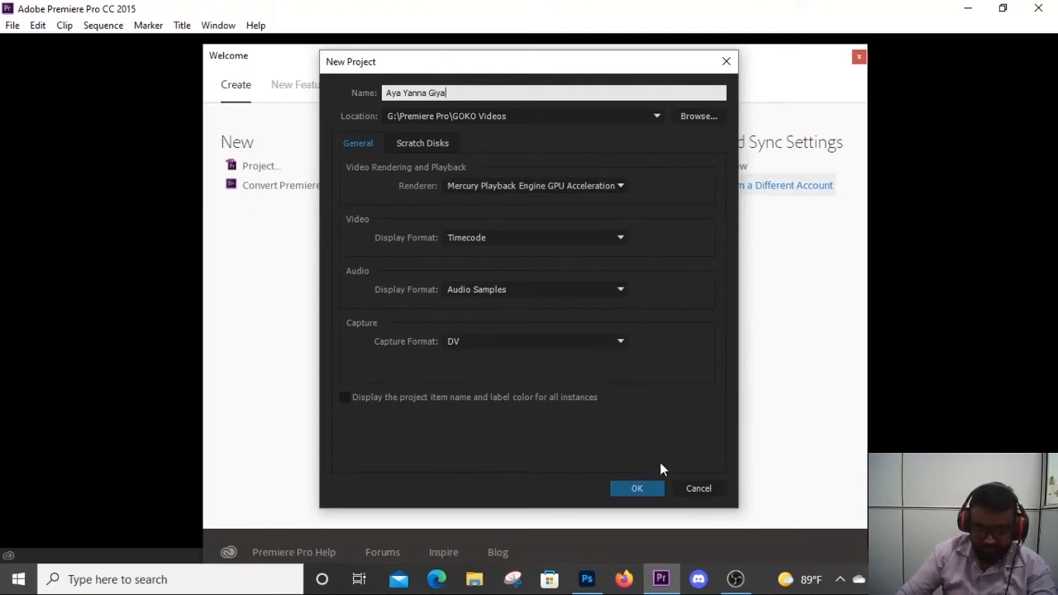
{"action": "left_click", "coordinate": [633, 488]}
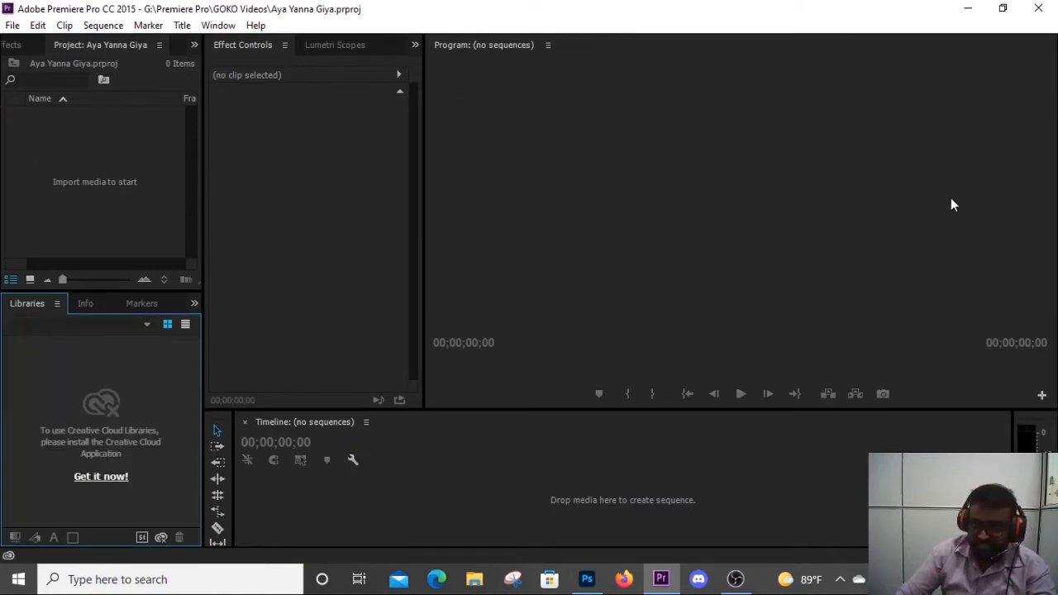
Step: Create a new sequence in the project using the ARRI 1080p 23.976 preset
{"action": "left_click", "coordinate": [116, 52]}
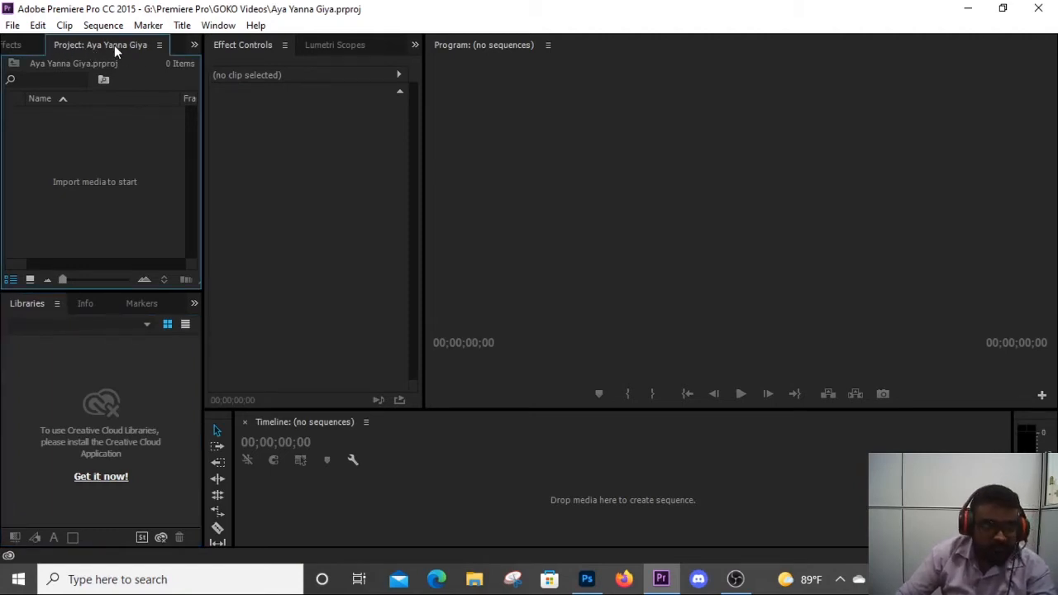
{"action": "right_click", "coordinate": [95, 169]}
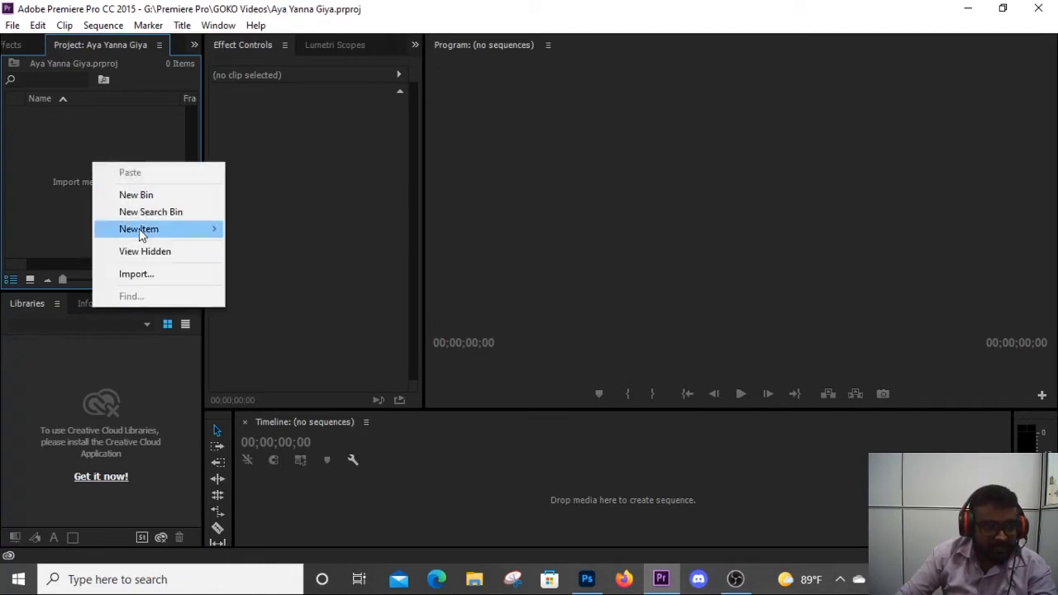
{"action": "mouse_move", "coordinate": [213, 229]}
{"action": "left_click", "coordinate": [269, 230]}
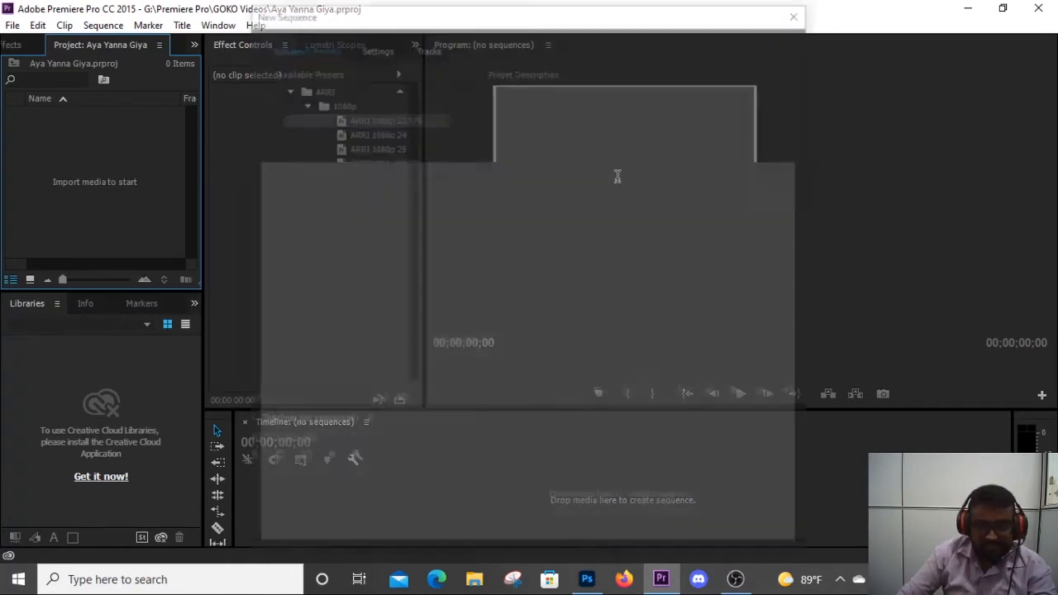
{"action": "left_click", "coordinate": [346, 117]}
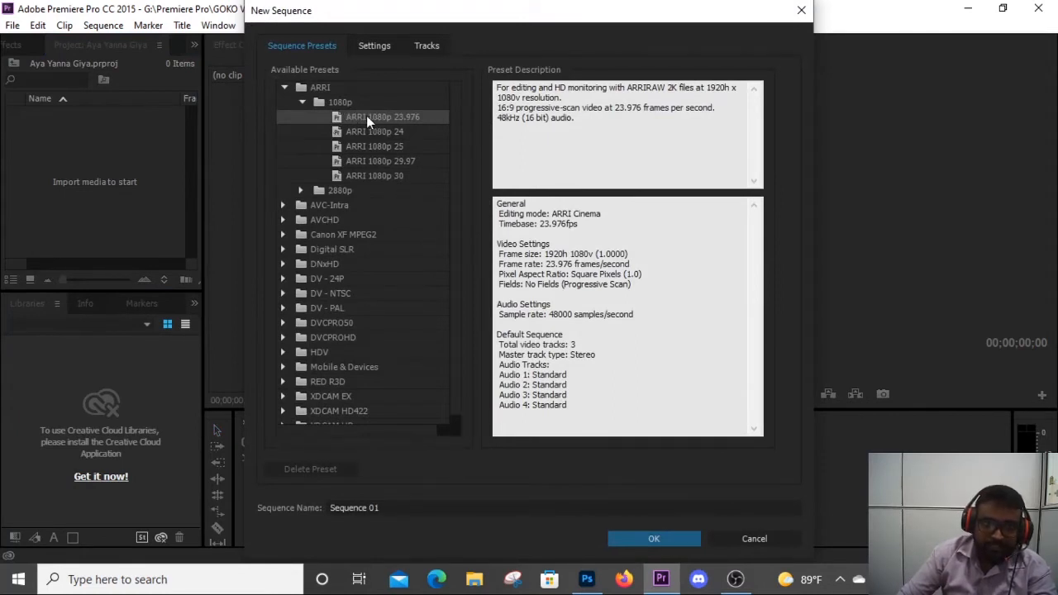
{"action": "left_click", "coordinate": [689, 538]}
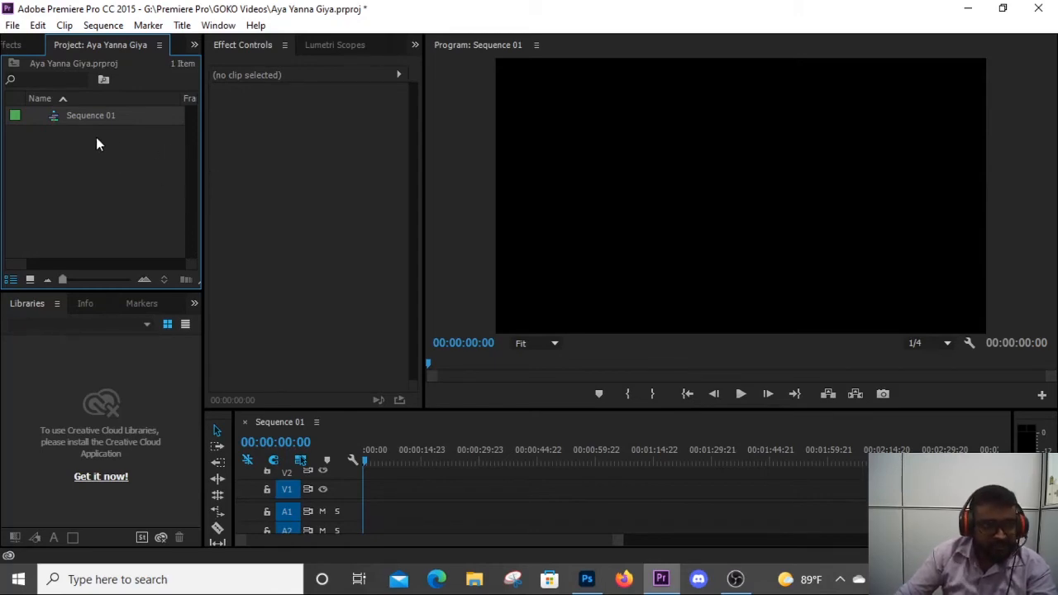
Step: Set the sequence's frame size to 1080 horizontal by 1080 vertical
{"action": "left_click", "coordinate": [103, 25]}
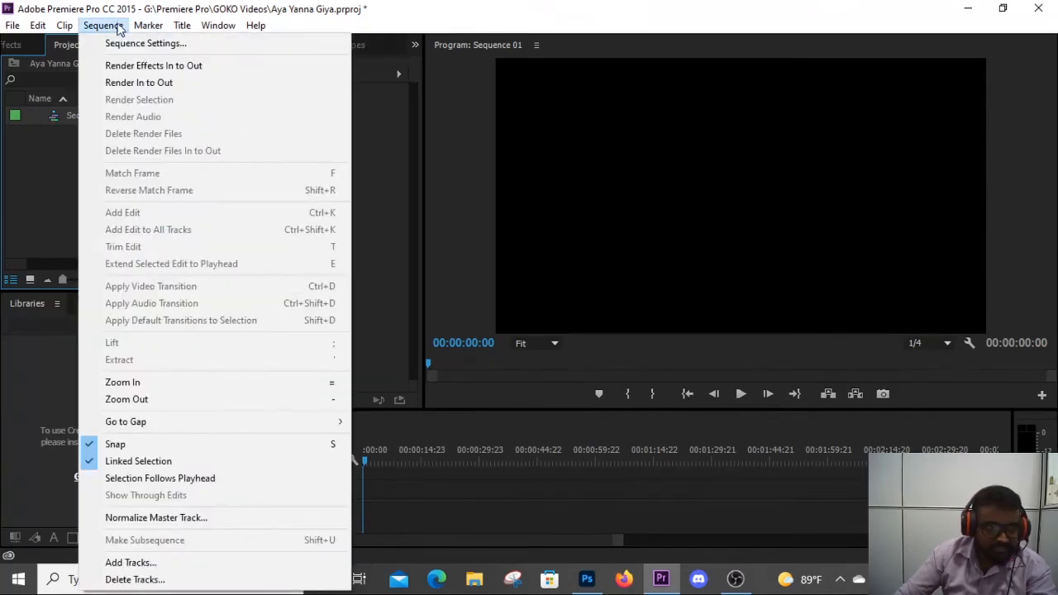
{"action": "left_click", "coordinate": [122, 45]}
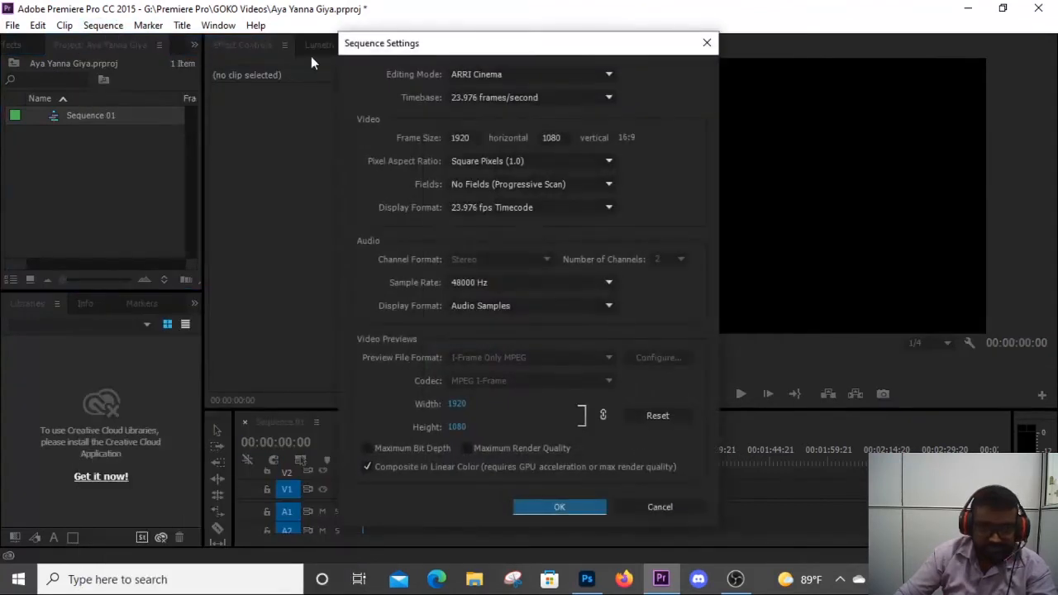
{"action": "left_click", "coordinate": [469, 136]}
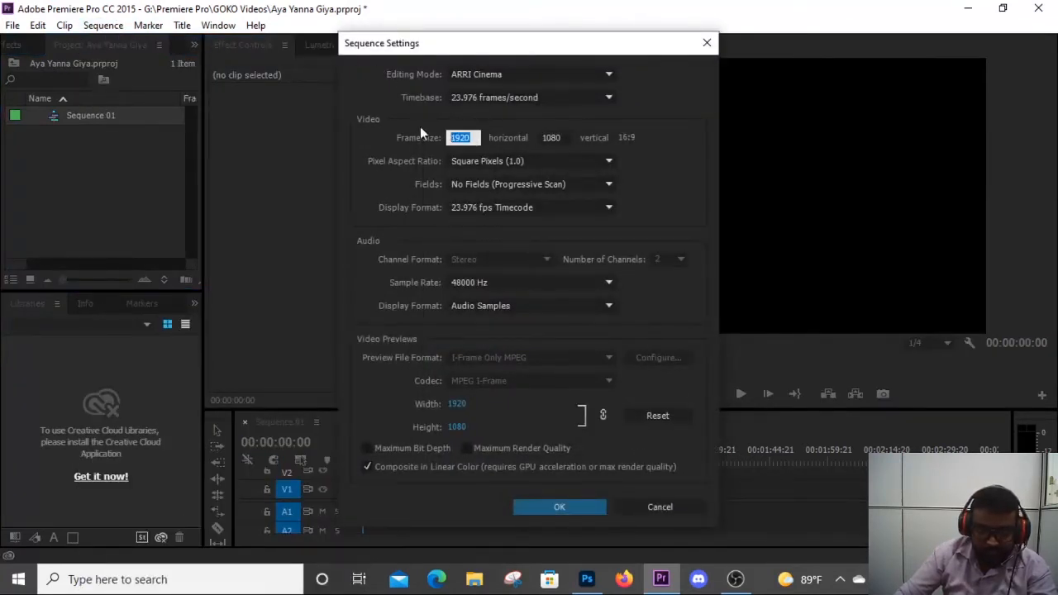
{"action": "type", "text": "1080"}
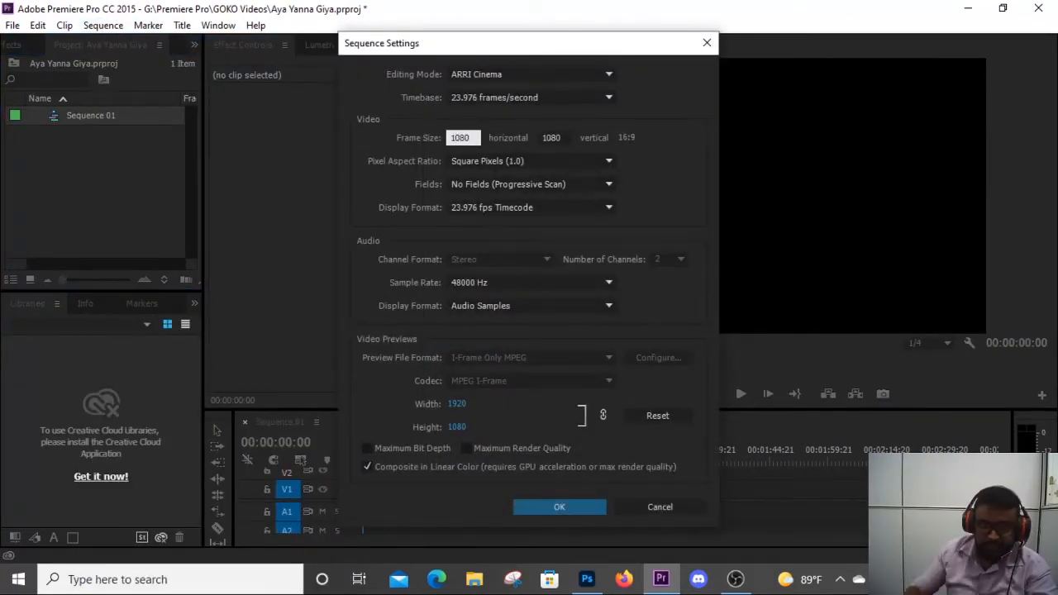
{"action": "left_click", "coordinate": [549, 138]}
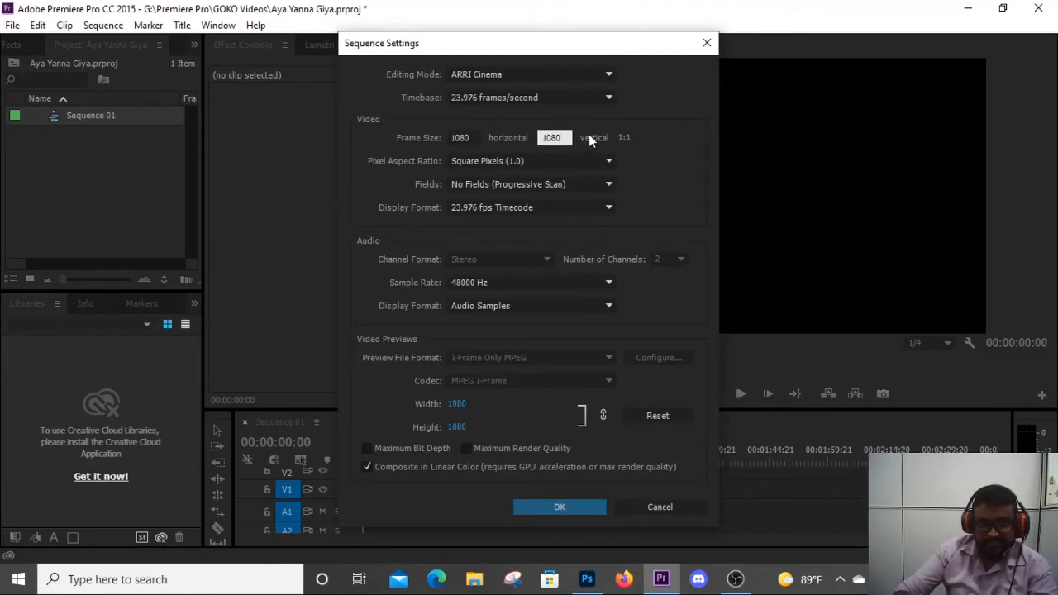
{"action": "left_click", "coordinate": [622, 147]}
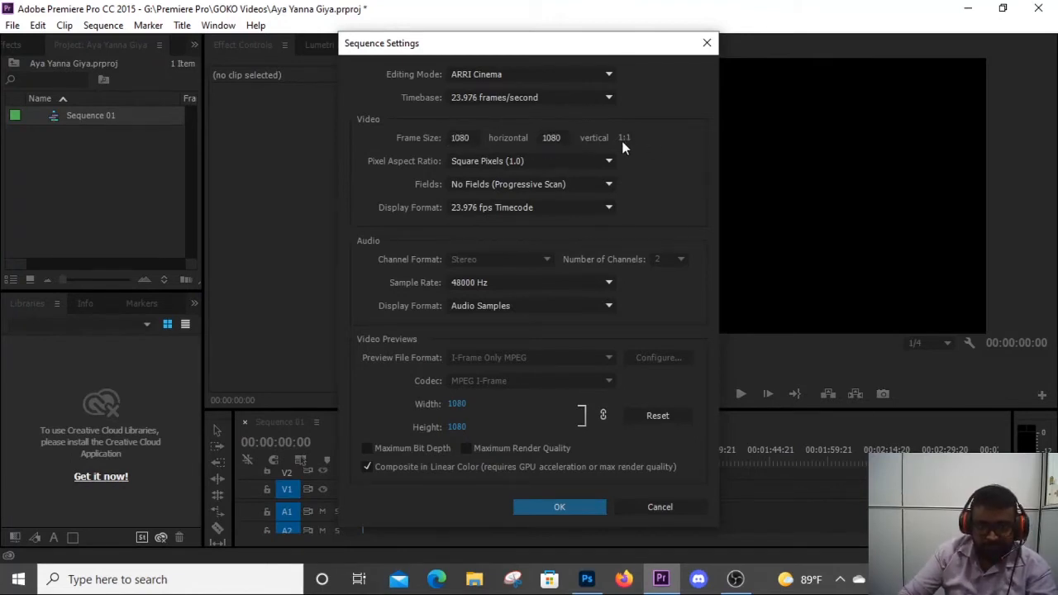
{"action": "left_click", "coordinate": [520, 508]}
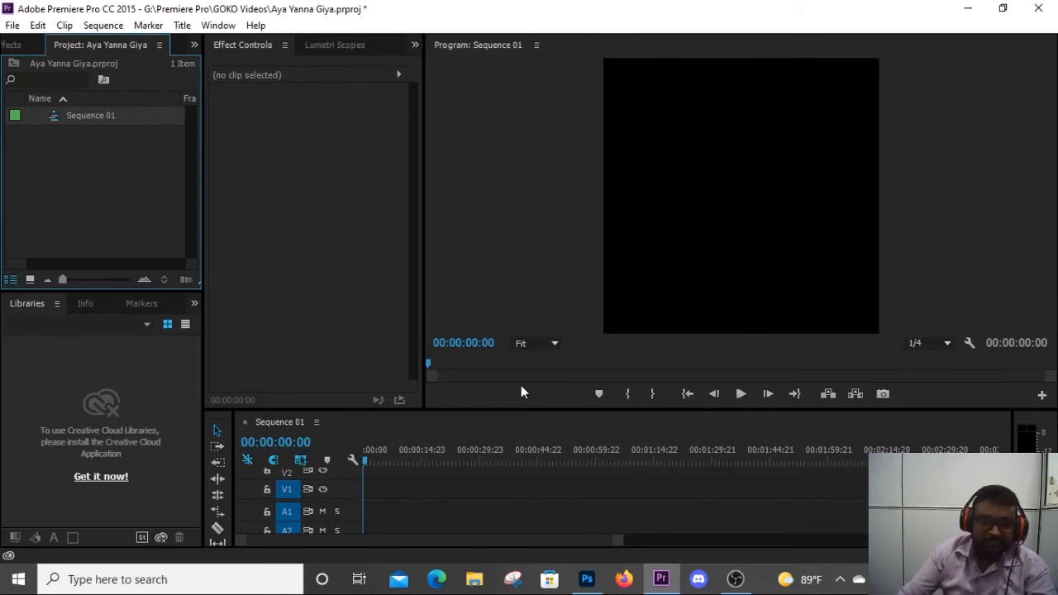
Step: Add aya-yanna-giya-photo.png from the Downloads folder to track V1 and move the clip to the start of the sequence
{"action": "left_click", "coordinate": [476, 580]}
{"action": "left_click", "coordinate": [192, 239]}
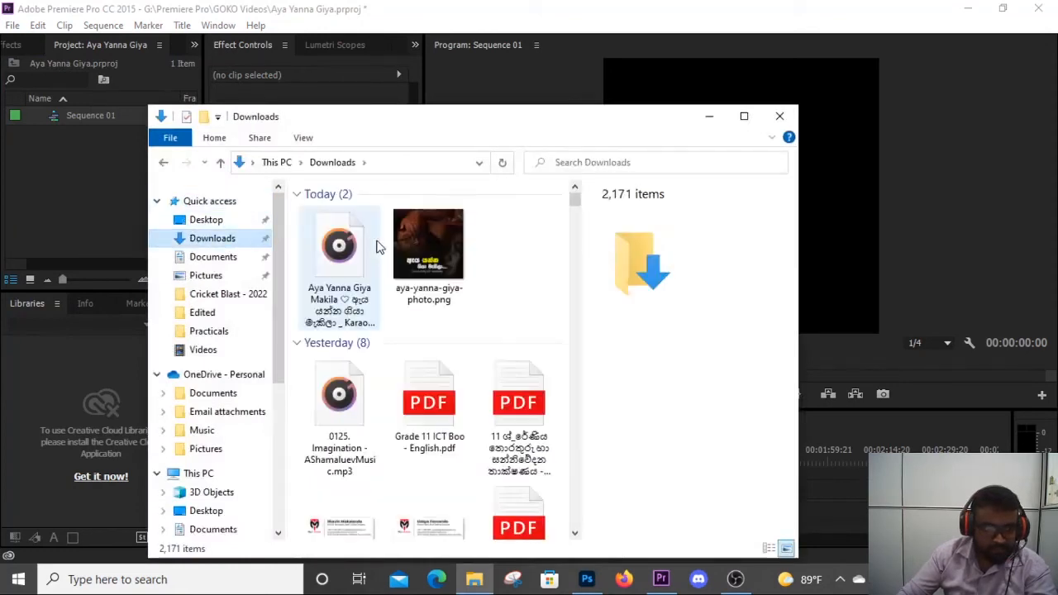
{"action": "left_click_drag", "start_coordinate": [417, 235], "coordinate": [907, 377]}
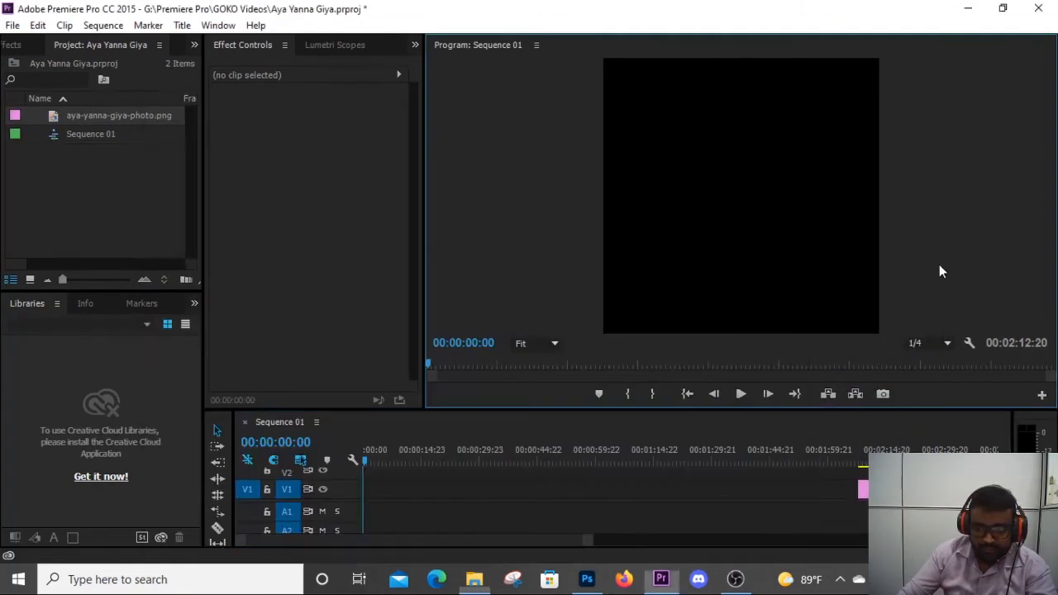
{"action": "left_click", "coordinate": [939, 265]}
{"action": "left_click", "coordinate": [873, 489]}
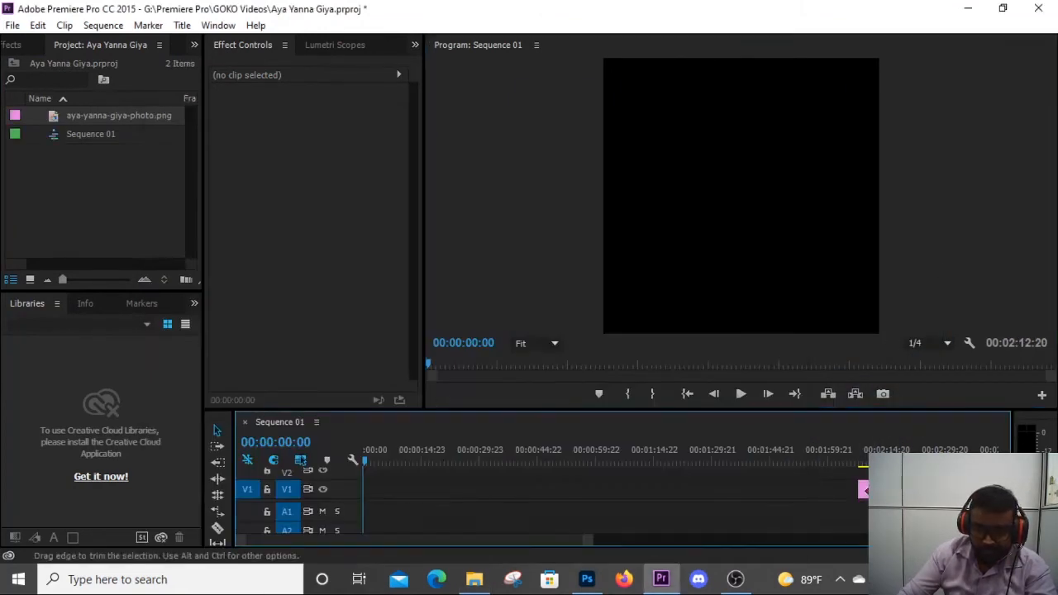
{"action": "left_click_drag", "start_coordinate": [864, 489], "coordinate": [380, 491]}
{"action": "left_click", "coordinate": [85, 117]}
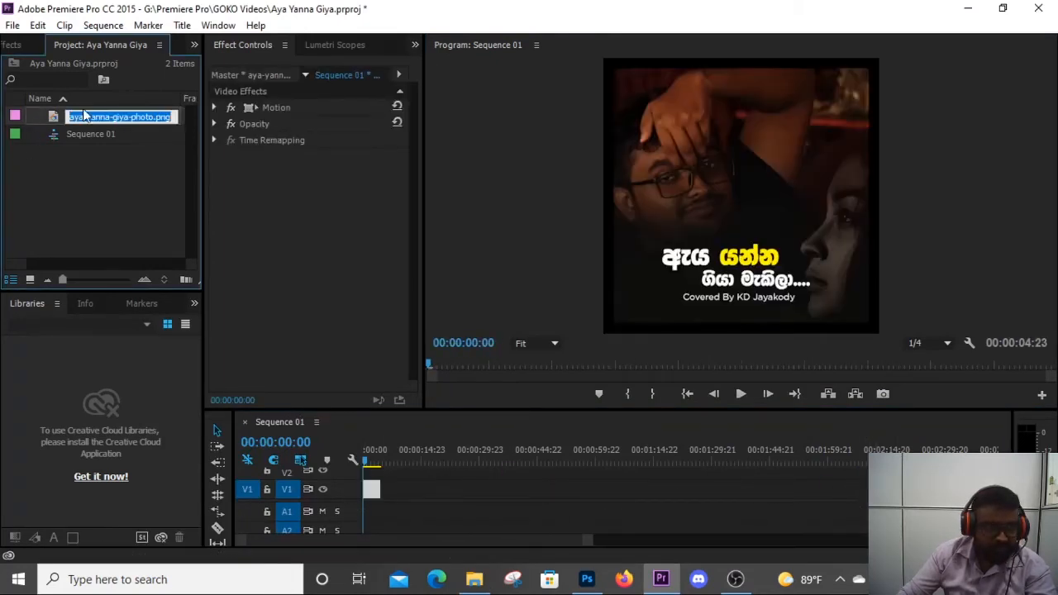
{"action": "key", "text": "Return"}
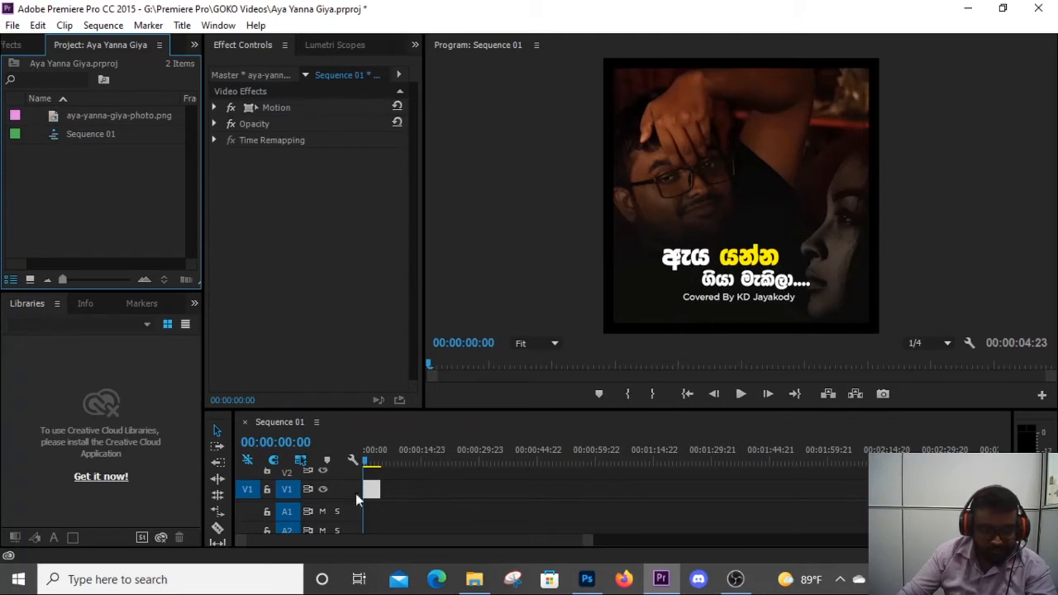
Step: Extend the photo clip on V1 to about 47 seconds and scale it to the frame size
{"action": "left_click_drag", "start_coordinate": [380, 490], "coordinate": [543, 480]}
{"action": "left_click", "coordinate": [439, 492]}
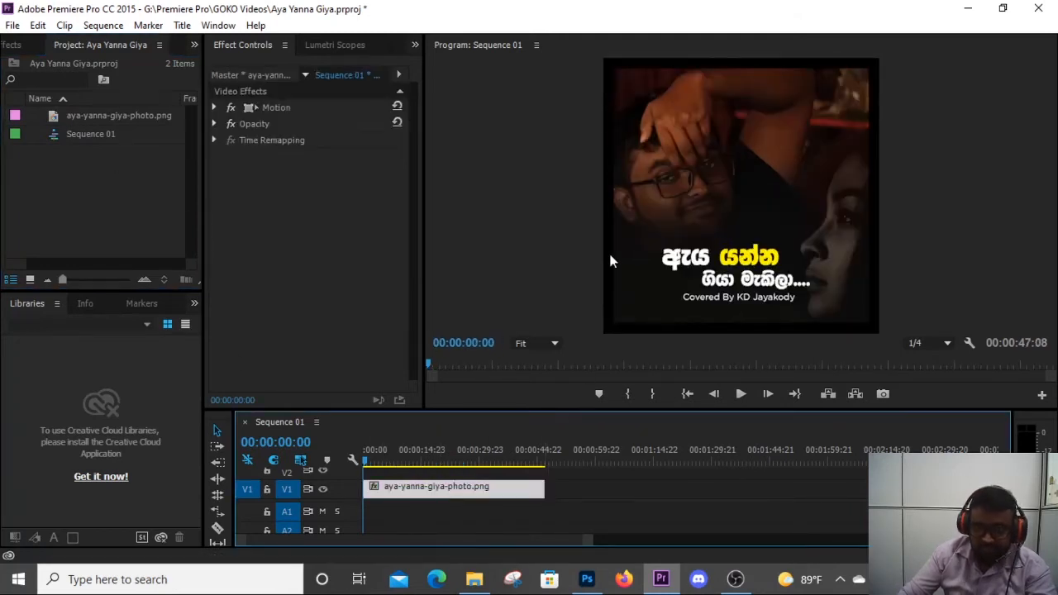
{"action": "right_click", "coordinate": [424, 489]}
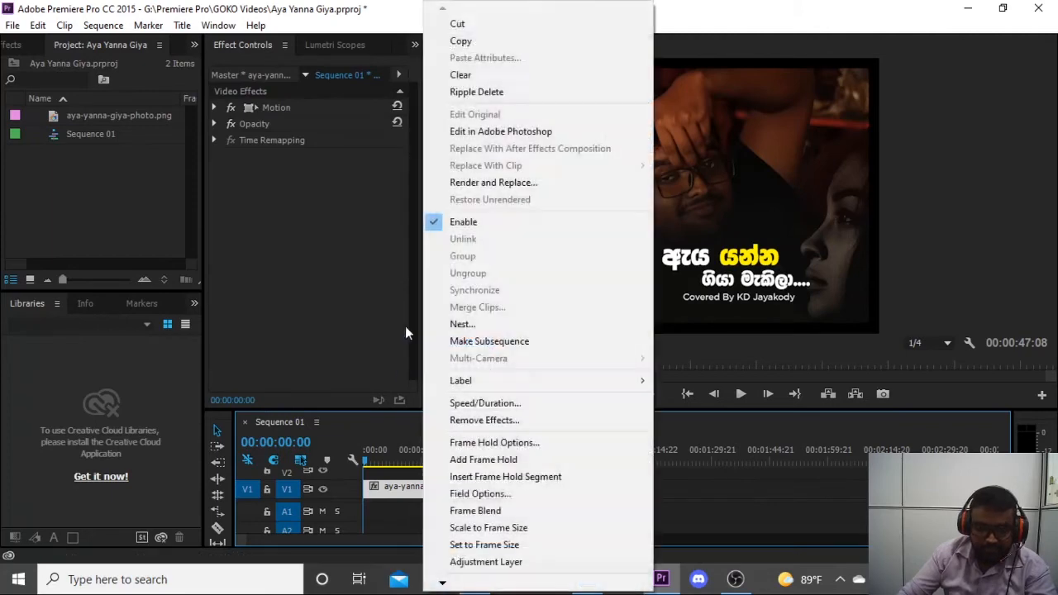
{"action": "right_click", "coordinate": [385, 491]}
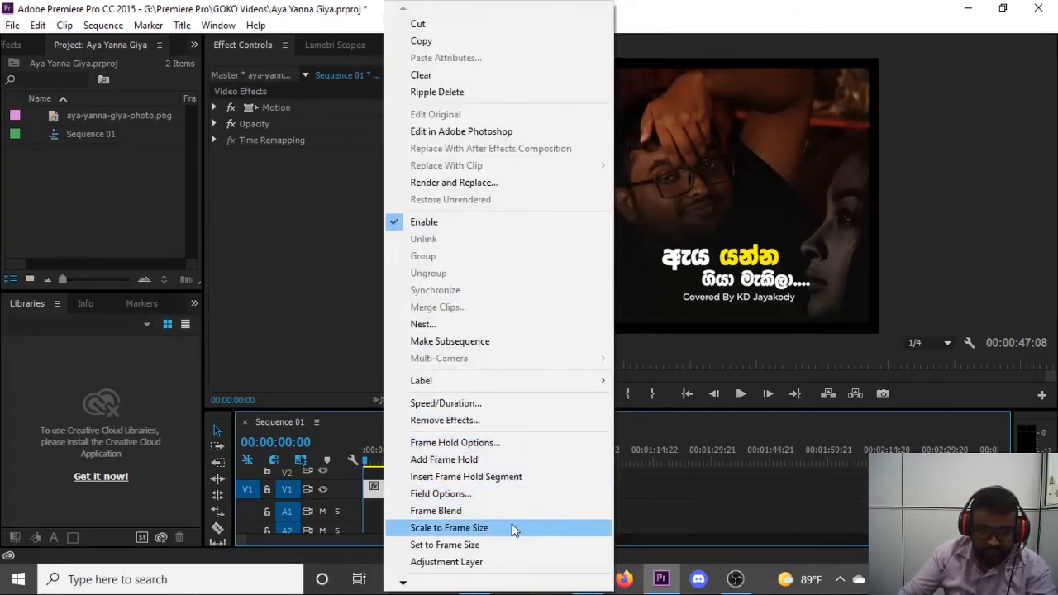
{"action": "left_click", "coordinate": [512, 528]}
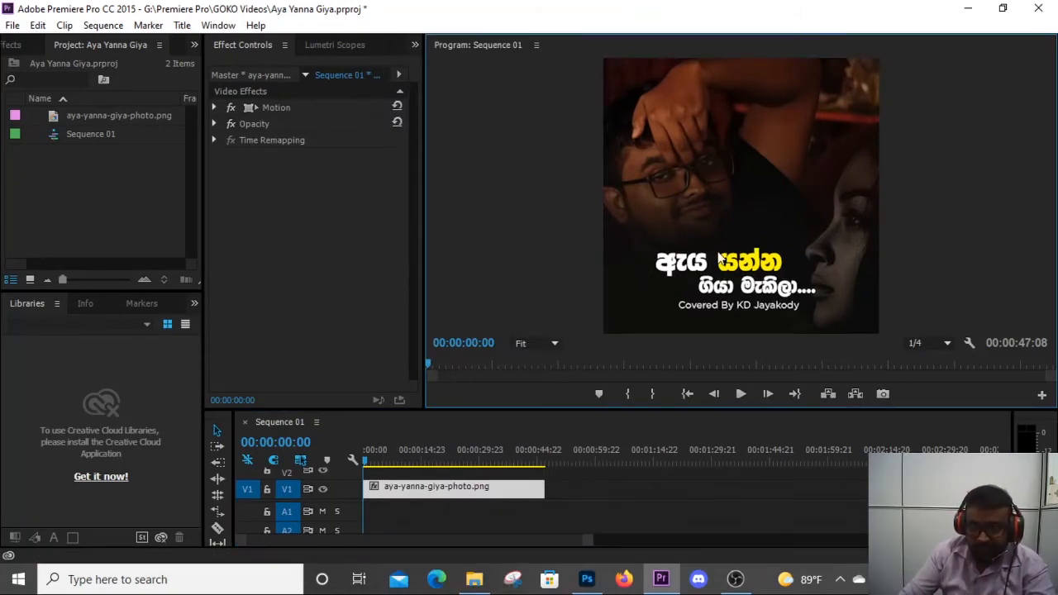
Step: Import Aya Yanna Giya.mp3 into the project from the FL Studio > Projects folder on drive G:
{"action": "left_click", "coordinate": [474, 579]}
{"action": "scroll", "coordinate": [211, 462], "scroll_direction": "down", "scroll_amount": 3}
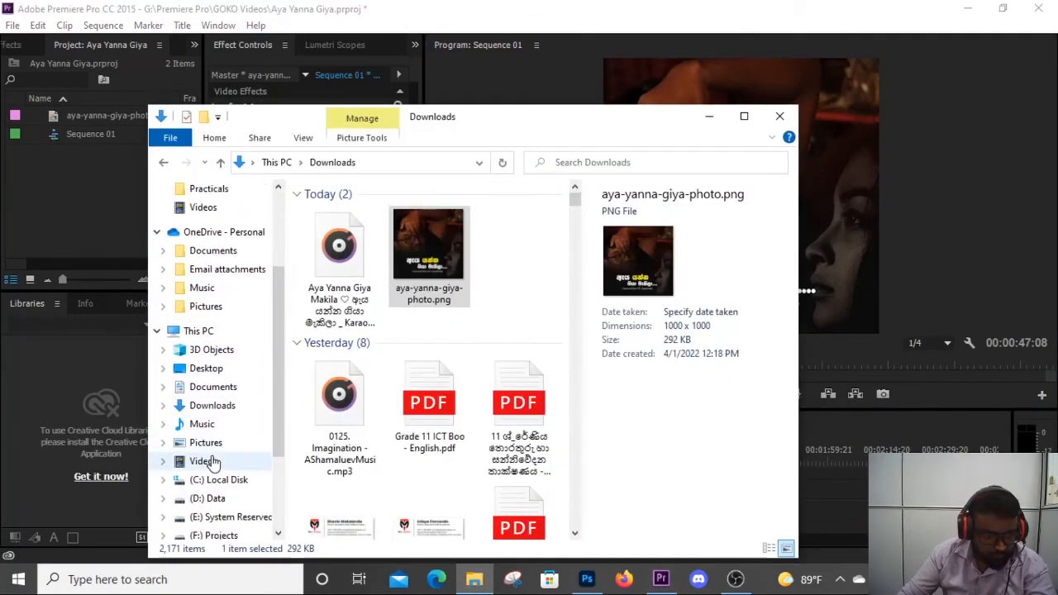
{"action": "scroll", "coordinate": [212, 496], "scroll_direction": "down", "scroll_amount": 2}
{"action": "left_click", "coordinate": [219, 456]}
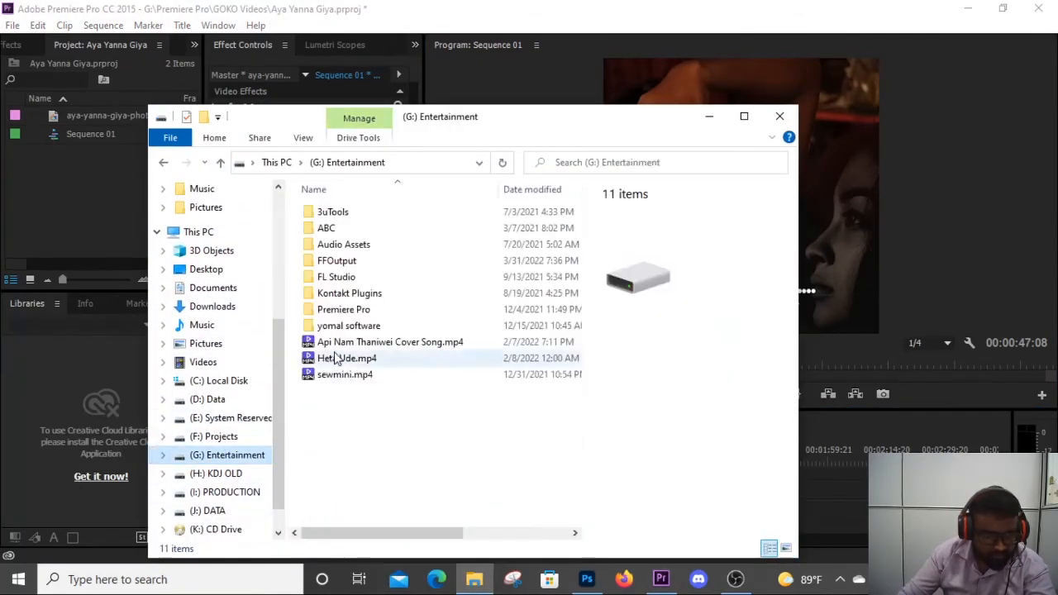
{"action": "double_click", "coordinate": [347, 279]}
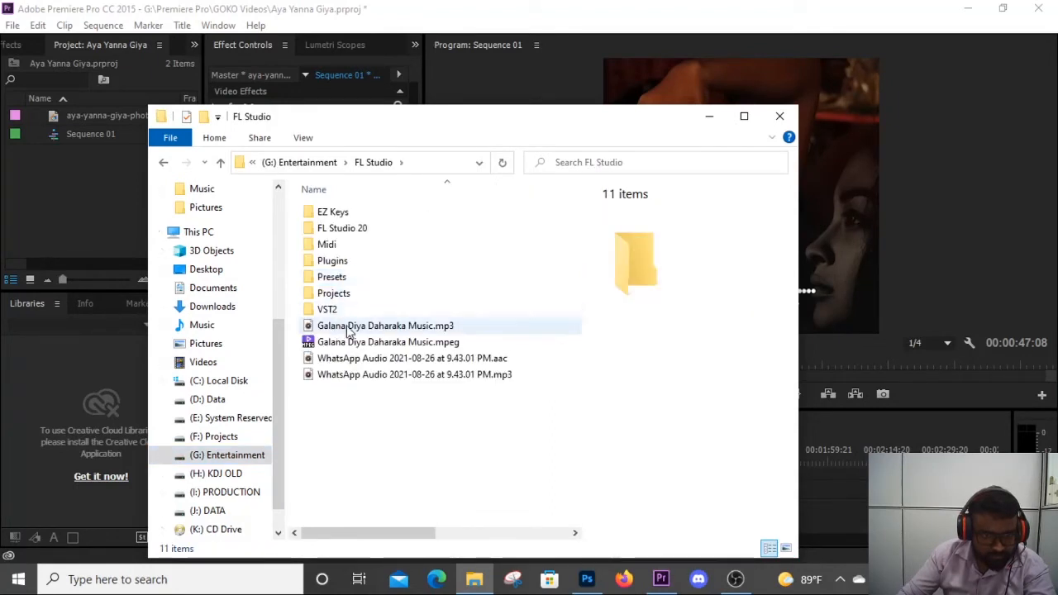
{"action": "double_click", "coordinate": [333, 295]}
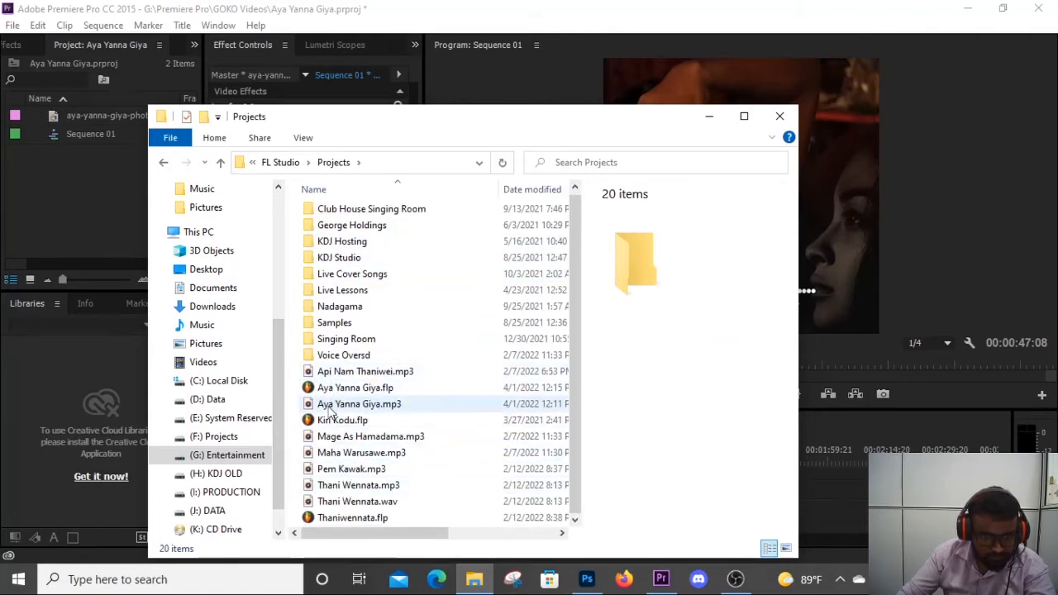
{"action": "left_click_drag", "start_coordinate": [356, 404], "coordinate": [76, 191]}
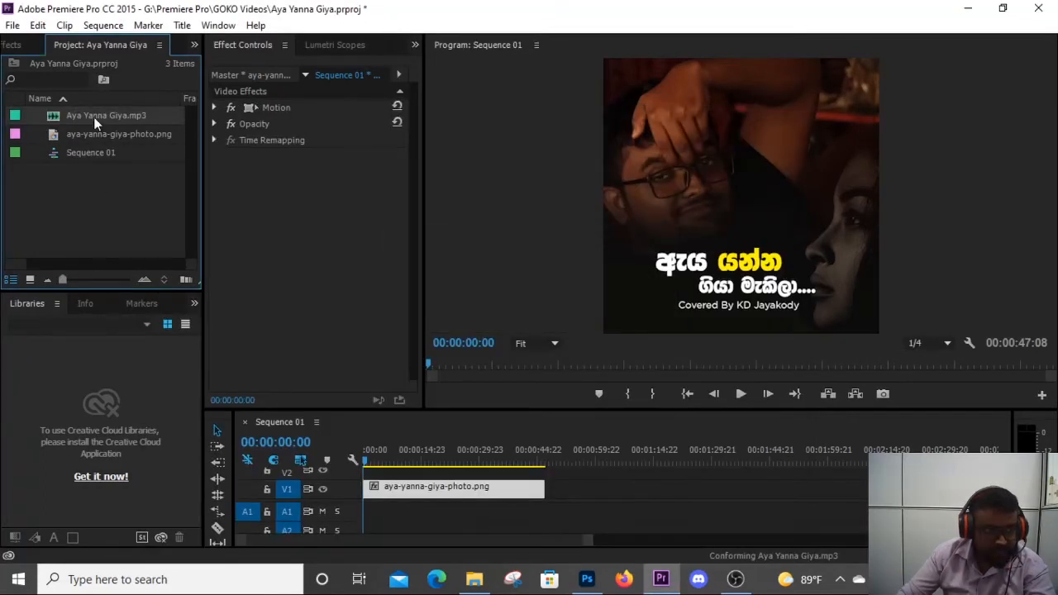
Step: Place Aya Yanna Giya.mp3 on track A1 at the sequence start and trim the photo clip on V1 to the audio's end
{"action": "left_click_drag", "start_coordinate": [89, 114], "coordinate": [527, 490]}
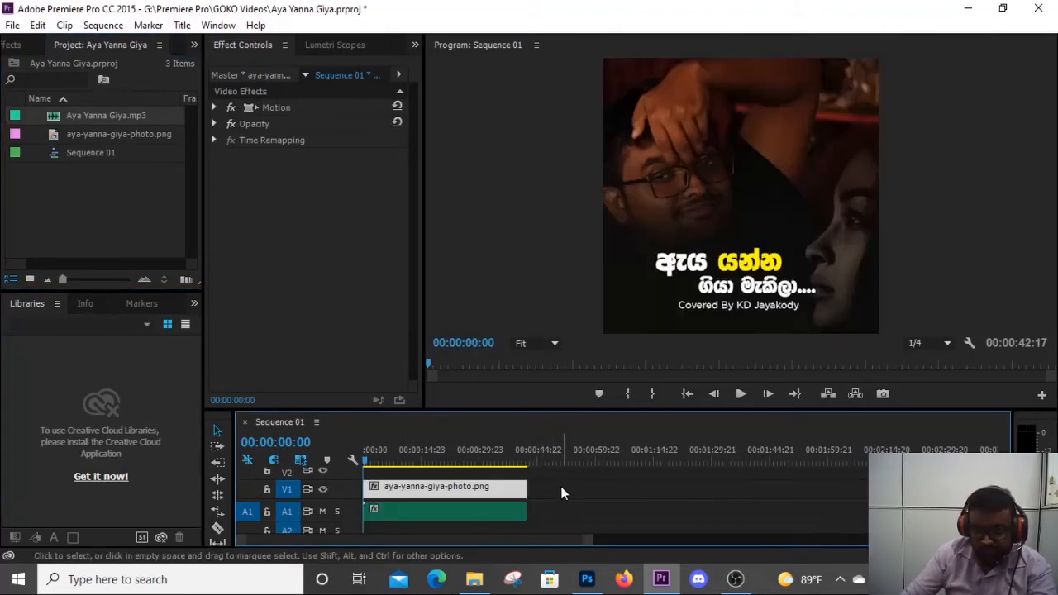
{"action": "left_click", "coordinate": [530, 491]}
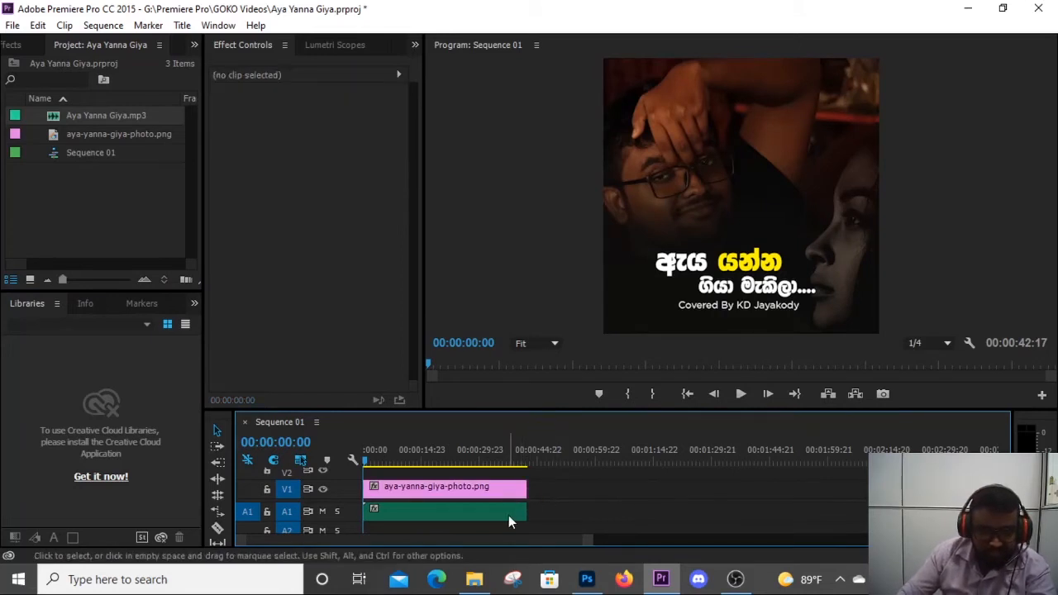
{"action": "left_click", "coordinate": [509, 515]}
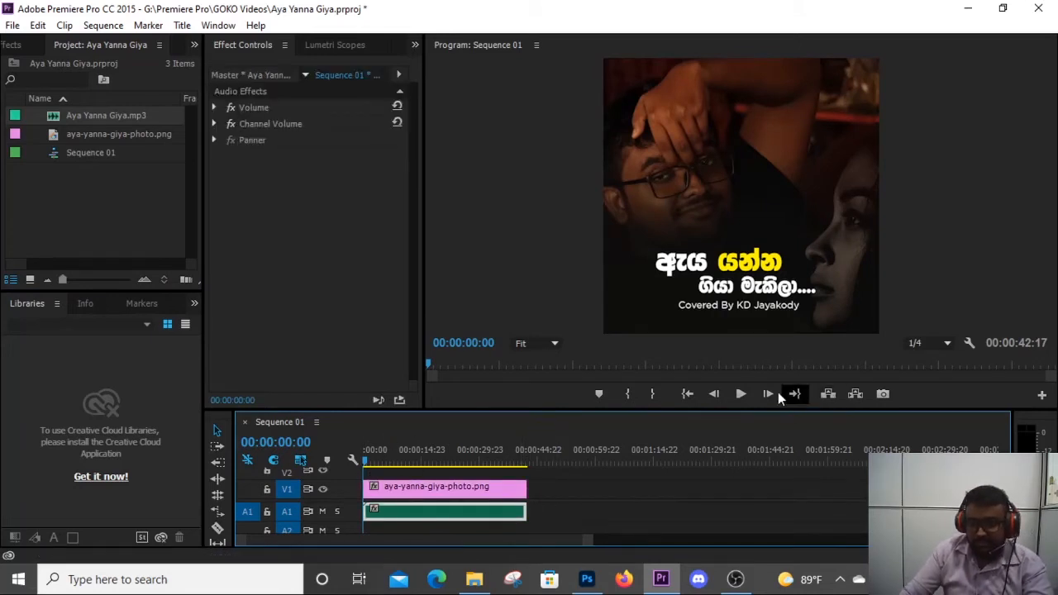
Step: Play the first seconds of the sequence to check picture and sound, and move the playhead to about 36 seconds
{"action": "left_click", "coordinate": [738, 394]}
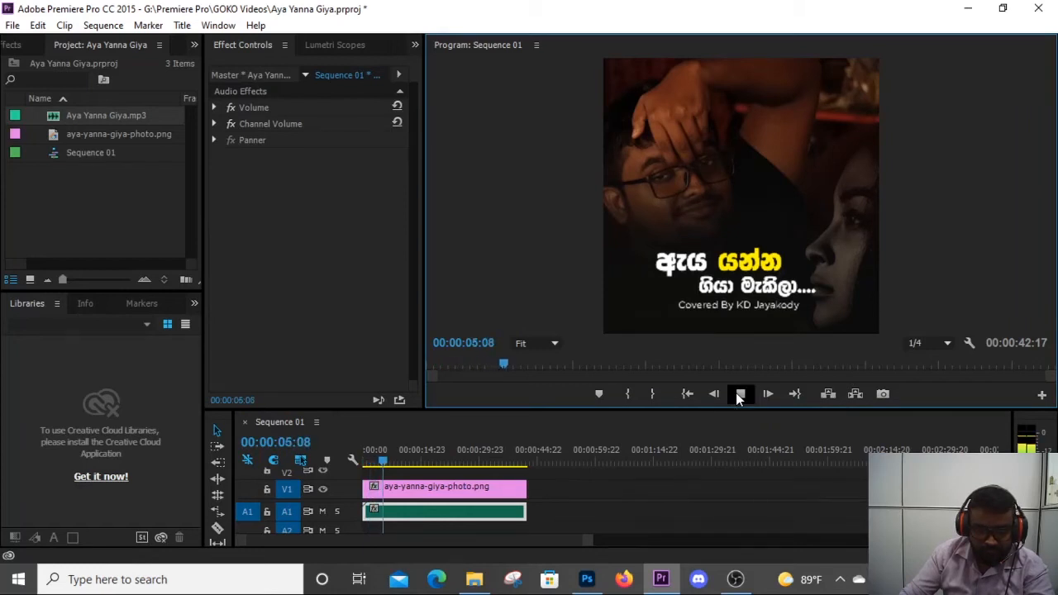
{"action": "left_click", "coordinate": [739, 394]}
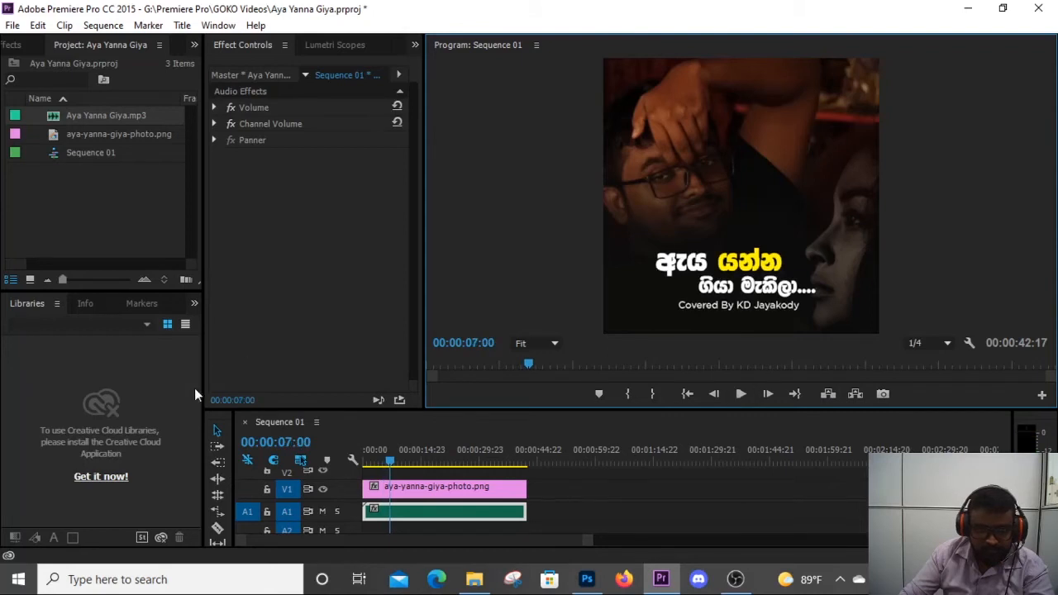
{"action": "left_click_drag", "start_coordinate": [488, 459], "coordinate": [503, 459]}
Step: Apply the default transition to the end and start of the photo clip on V1 and preview the opening fade
{"action": "right_click", "coordinate": [524, 488]}
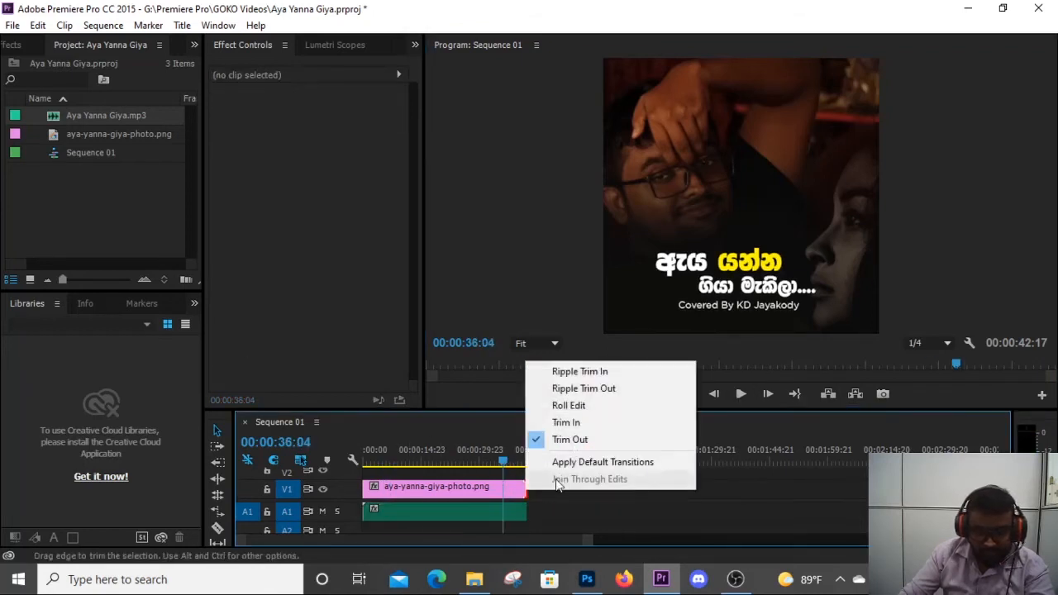
{"action": "left_click", "coordinate": [571, 466]}
{"action": "right_click", "coordinate": [367, 489]}
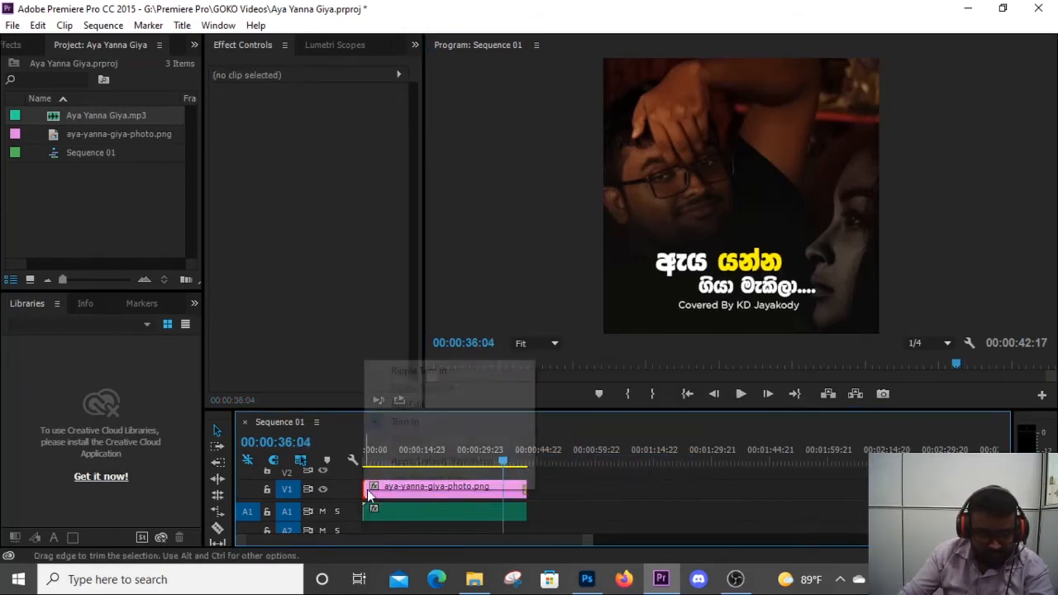
{"action": "left_click", "coordinate": [438, 462]}
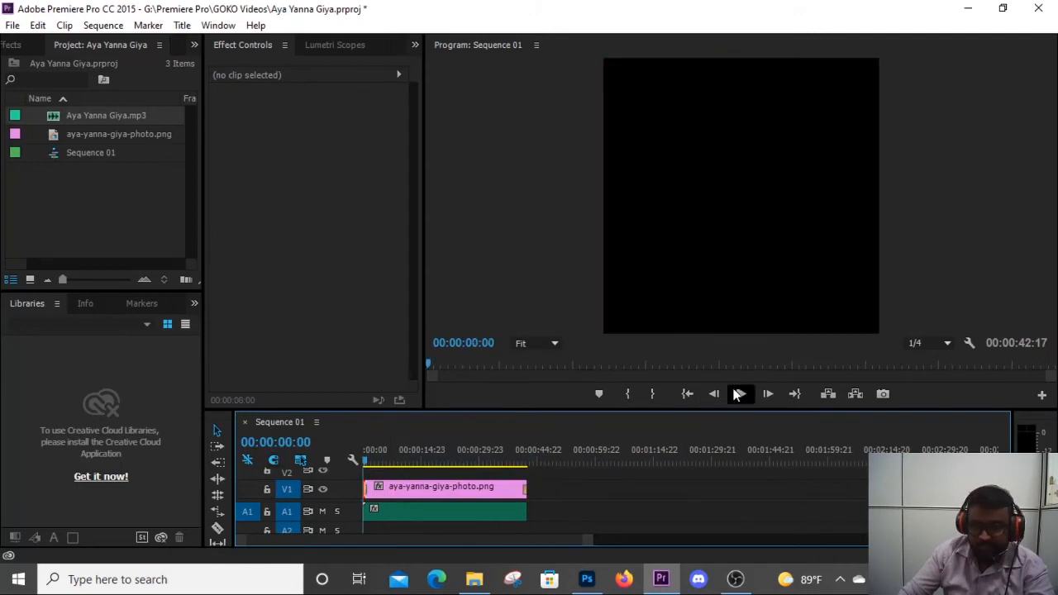
{"action": "left_click", "coordinate": [738, 394]}
{"action": "left_click", "coordinate": [739, 394]}
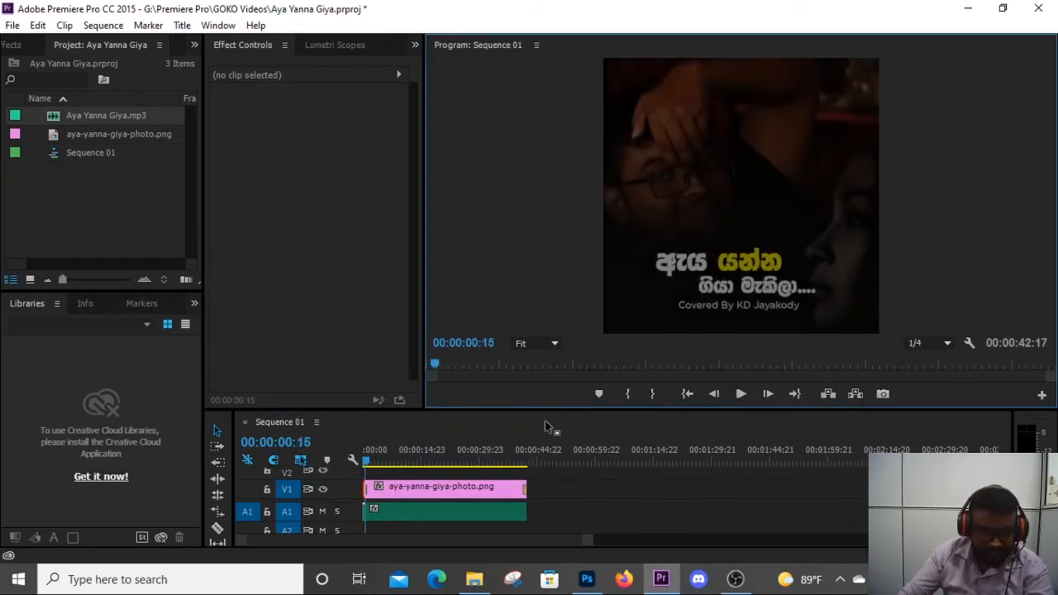
{"action": "key", "text": "Home"}
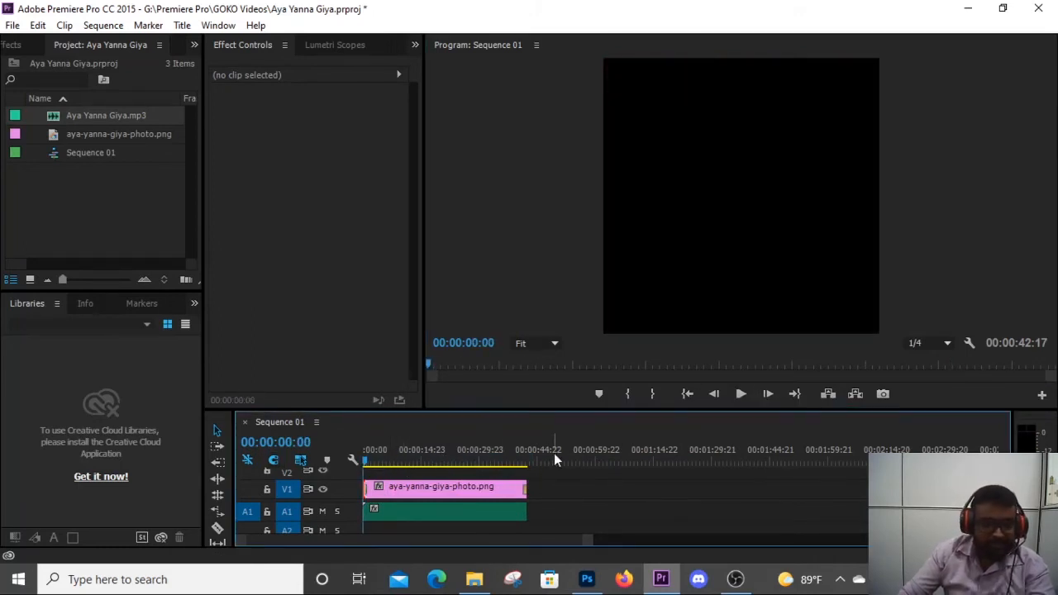
Step: Open the media export settings for the sequence and choose the root of drive F: as the output location
{"action": "left_click", "coordinate": [13, 24]}
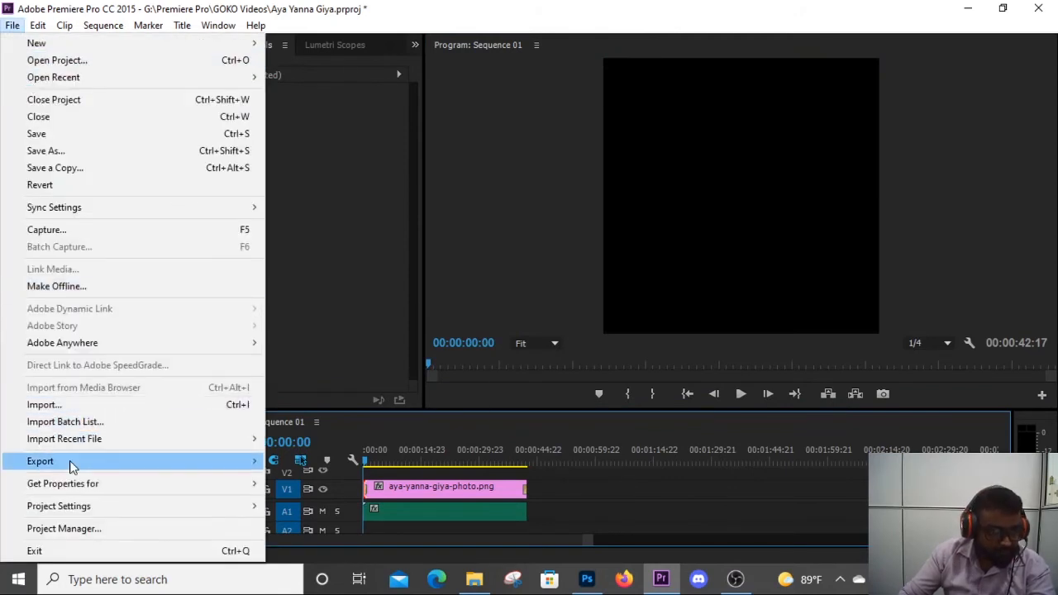
{"action": "mouse_move", "coordinate": [71, 461]}
{"action": "left_click", "coordinate": [305, 279]}
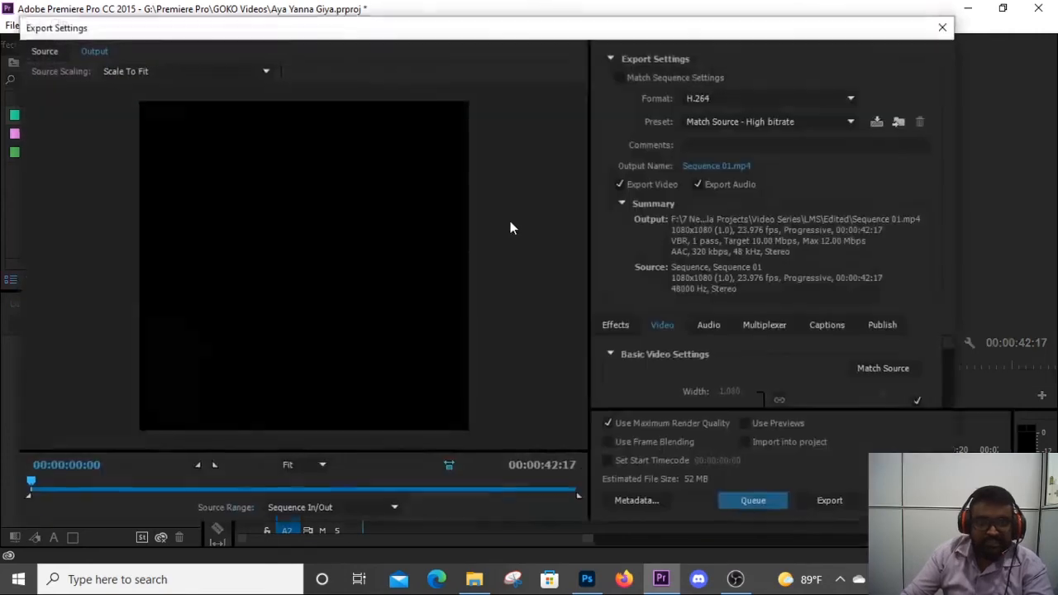
{"action": "left_click", "coordinate": [716, 165]}
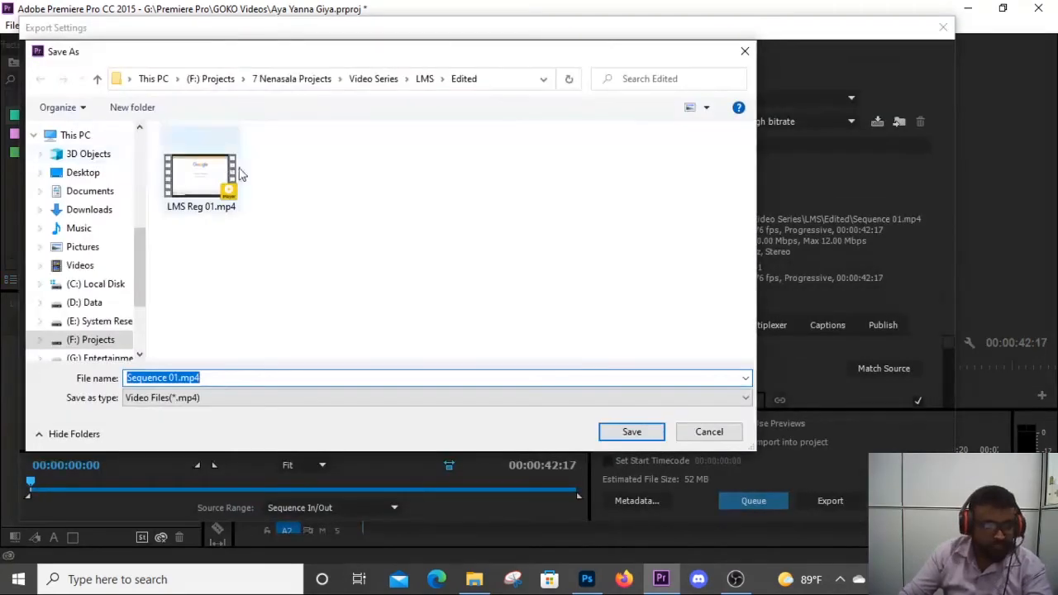
{"action": "left_click", "coordinate": [377, 80]}
{"action": "left_click", "coordinate": [298, 82]}
{"action": "left_click", "coordinate": [203, 81]}
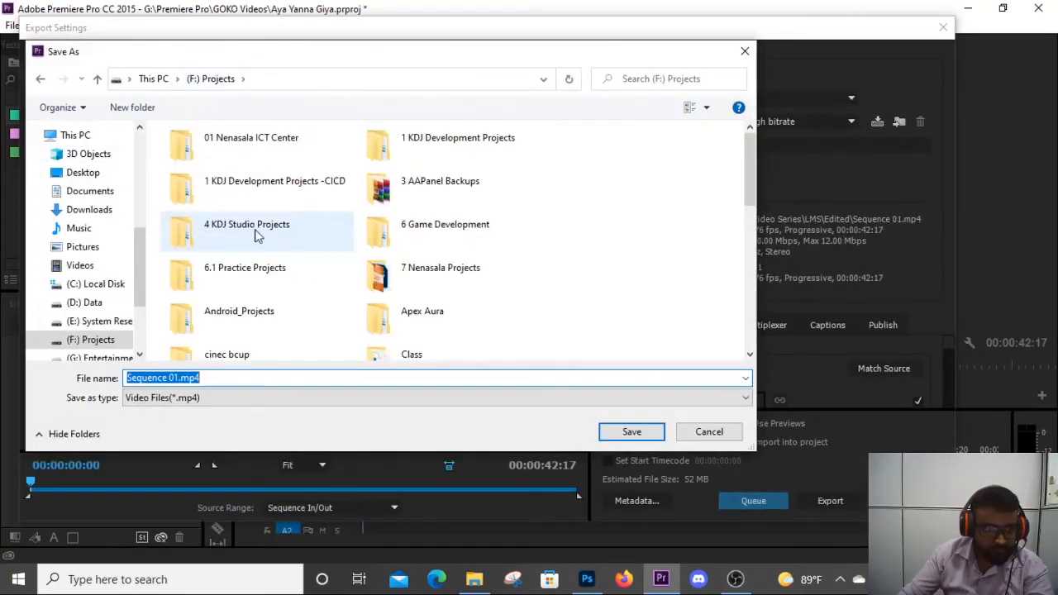
{"action": "scroll", "coordinate": [295, 231], "scroll_direction": "down", "scroll_amount": 2}
{"action": "scroll", "coordinate": [293, 248], "scroll_direction": "down", "scroll_amount": 5}
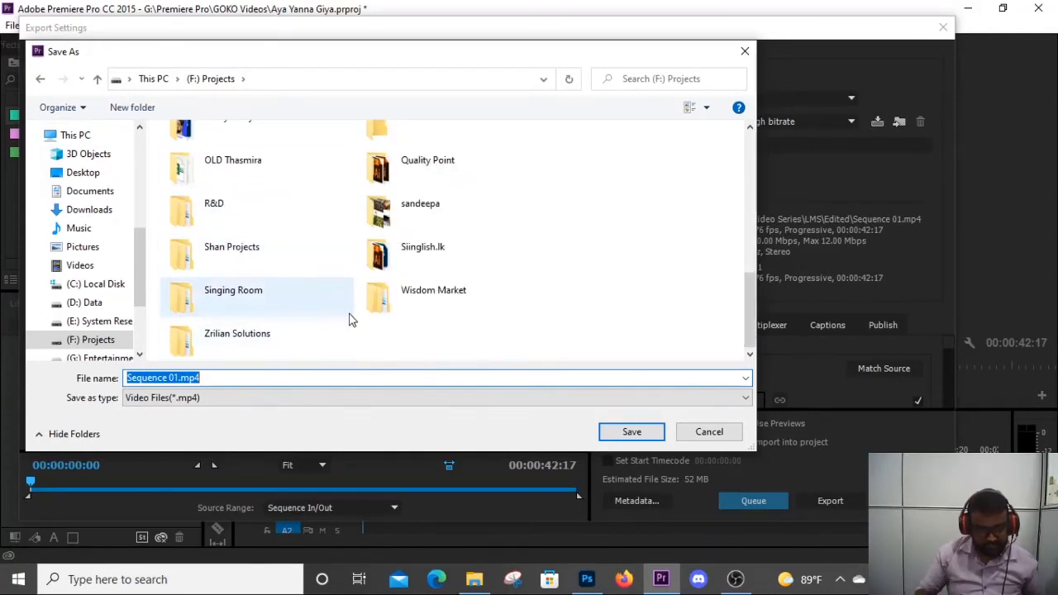
Step: Name the output file Aya Yanna Giya and save it as the export target
{"action": "type", "text": "KEI"}
{"action": "key", "text": "BackSpace"}
{"action": "key", "text": "BackSpace"}
{"action": "key", "text": "BackSpace"}
{"action": "type", "text": "A"}
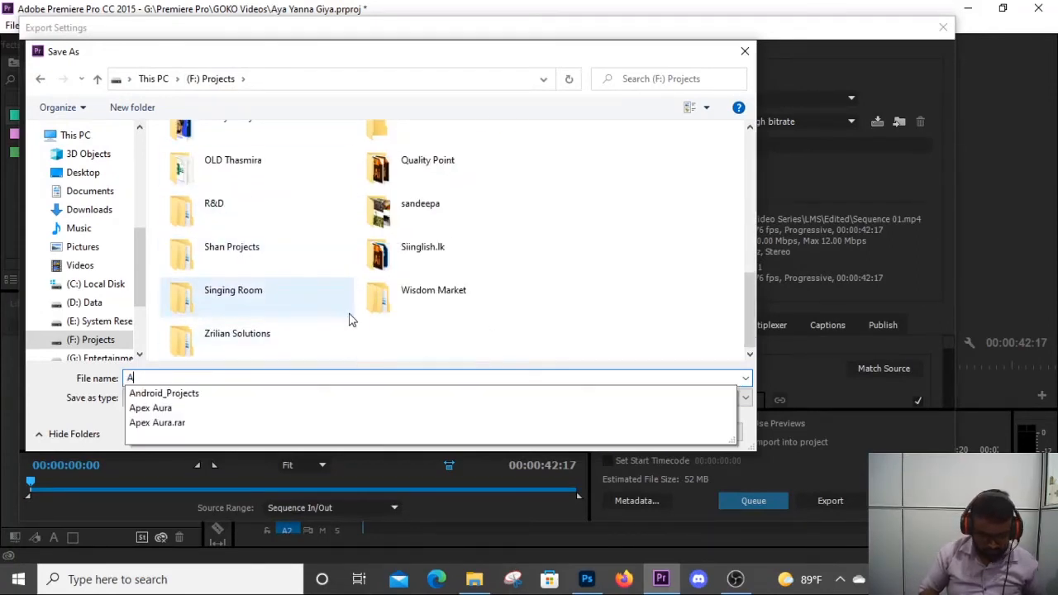
{"action": "type", "text": "ya Yanna Giya"}
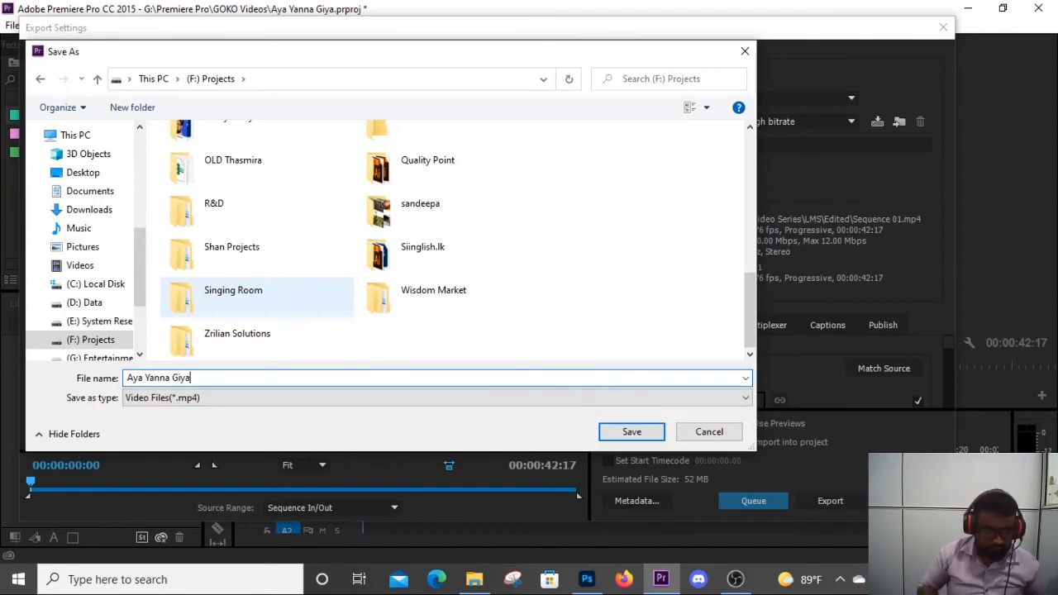
{"action": "key", "text": "Return"}
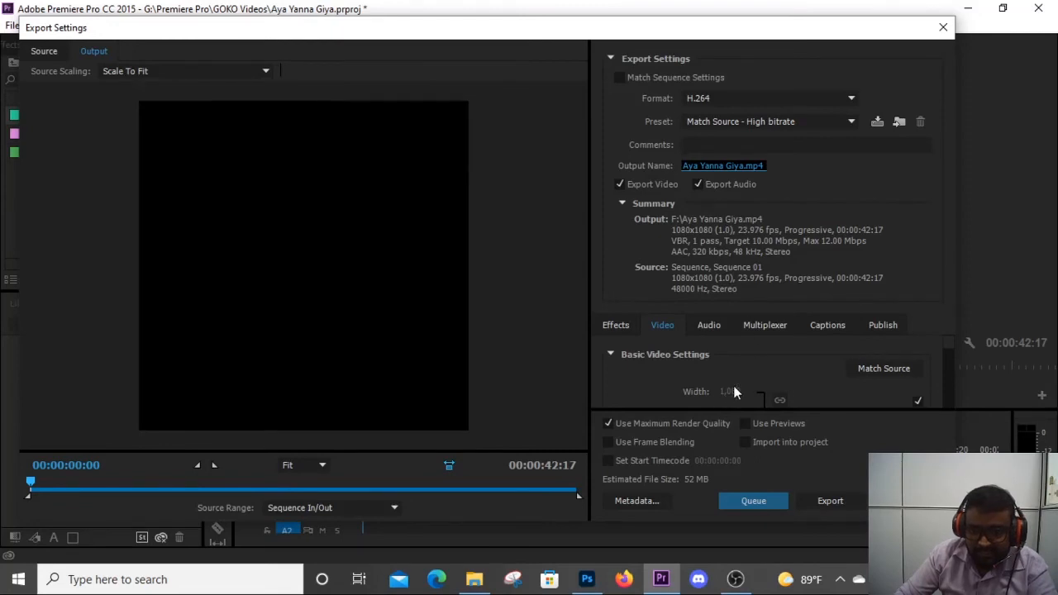
Step: Review the basic video settings and export the sequence as an H.264 video
{"action": "scroll", "coordinate": [788, 373], "scroll_direction": "down", "scroll_amount": 1}
{"action": "scroll", "coordinate": [744, 372], "scroll_direction": "up", "scroll_amount": 1}
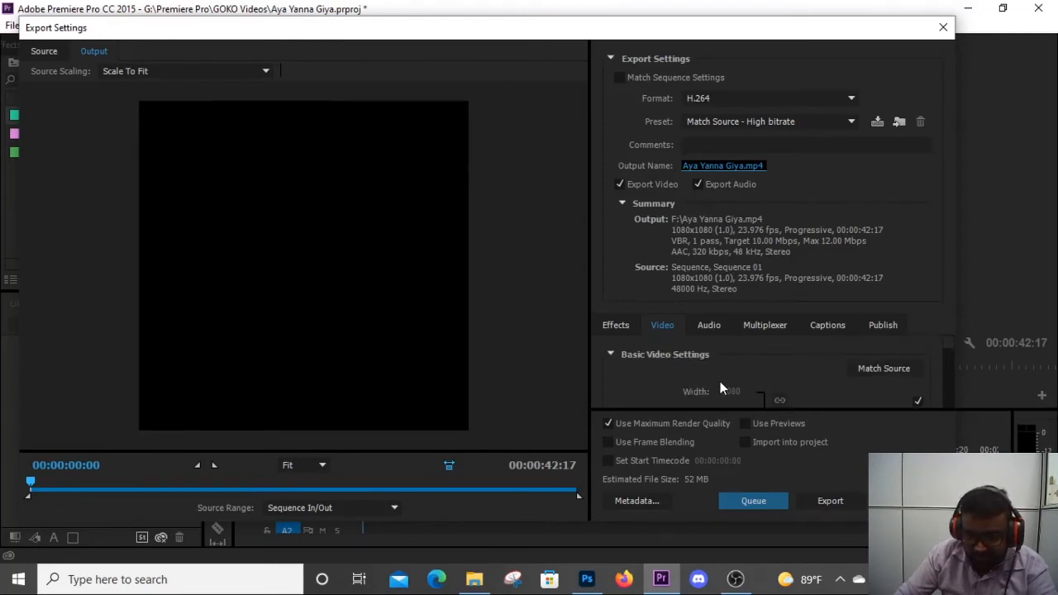
{"action": "scroll", "coordinate": [720, 387], "scroll_direction": "down", "scroll_amount": 1}
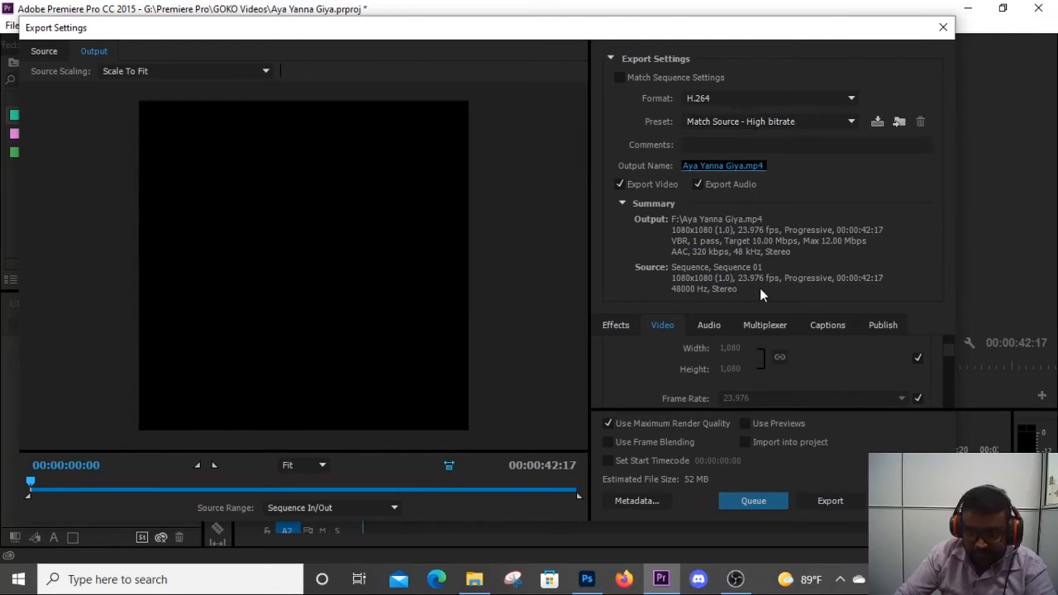
{"action": "left_click", "coordinate": [822, 505]}
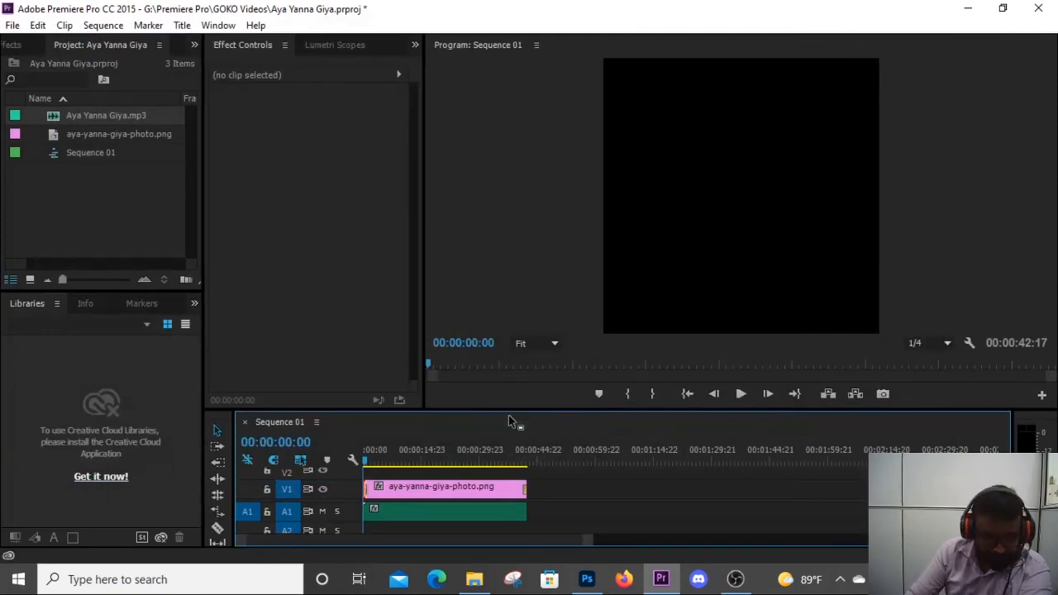
Step: Open the exported Aya Yanna Giya.mp4 from drive F: in the video player, watch its opening seconds and close the player
{"action": "left_click", "coordinate": [474, 579]}
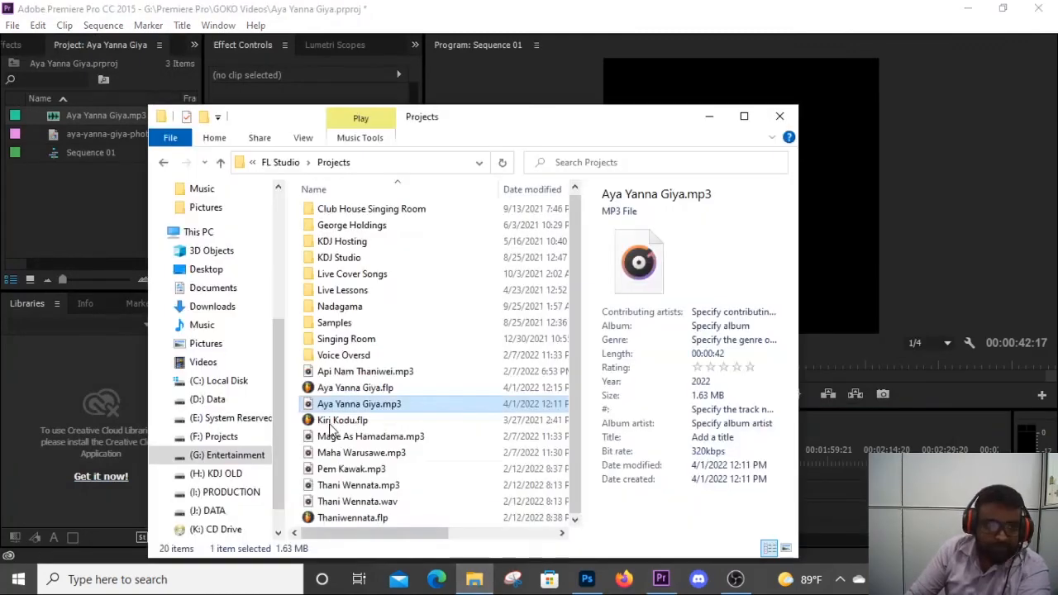
{"action": "left_click", "coordinate": [235, 438]}
{"action": "scroll", "coordinate": [409, 413], "scroll_direction": "down", "scroll_amount": 1}
{"action": "left_click", "coordinate": [343, 518]}
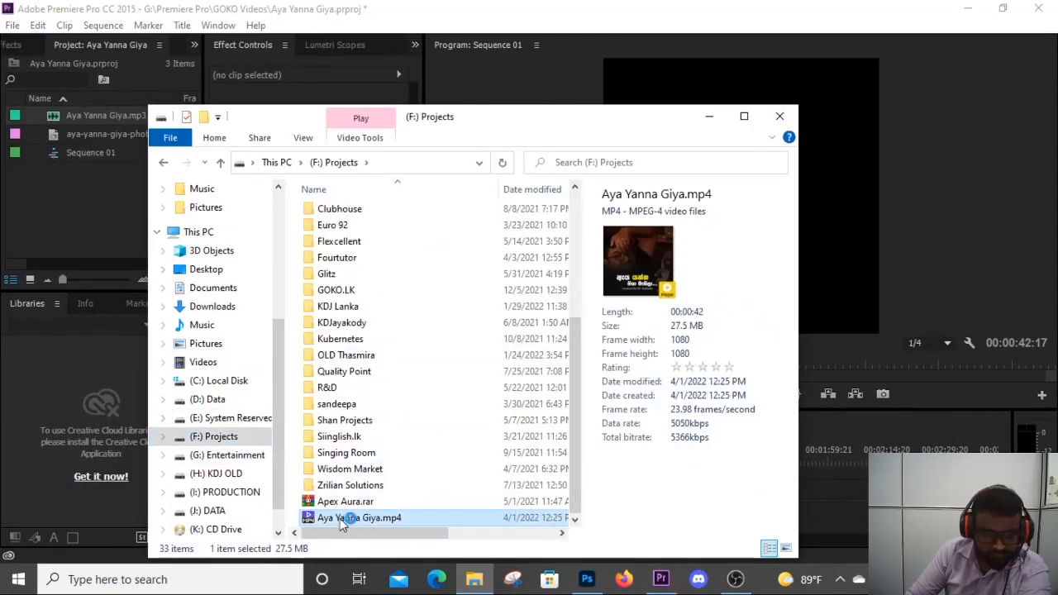
{"action": "left_click", "coordinate": [709, 116]}
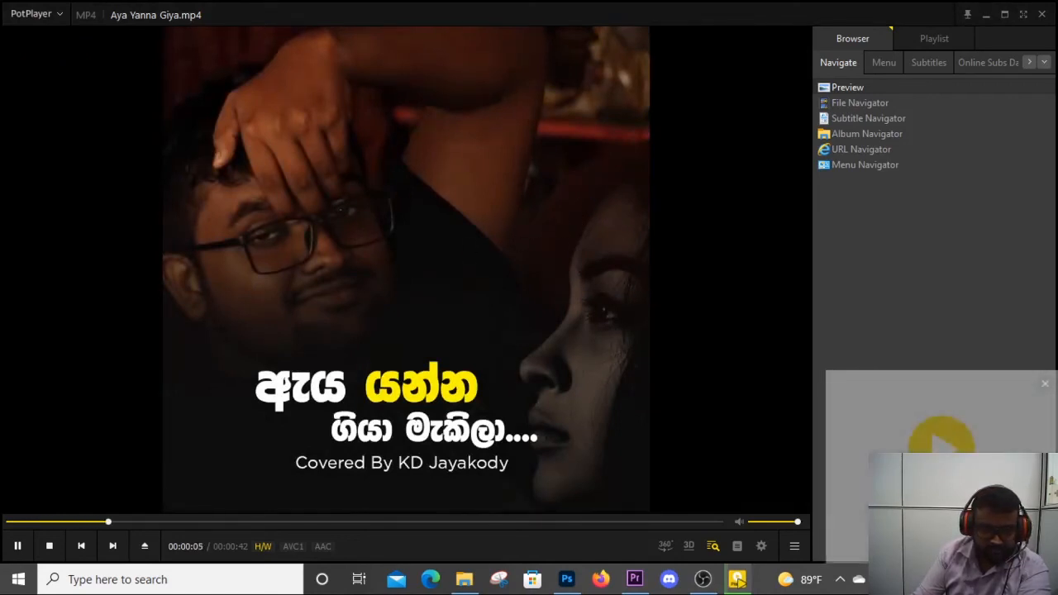
{"action": "left_click", "coordinate": [1045, 386]}
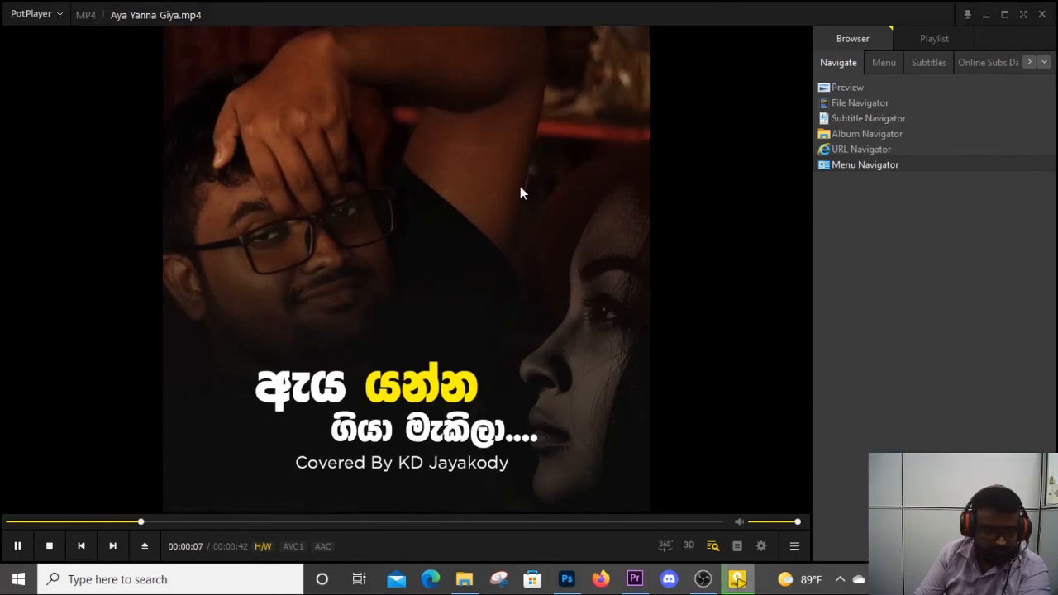
{"action": "left_click", "coordinate": [1042, 16]}
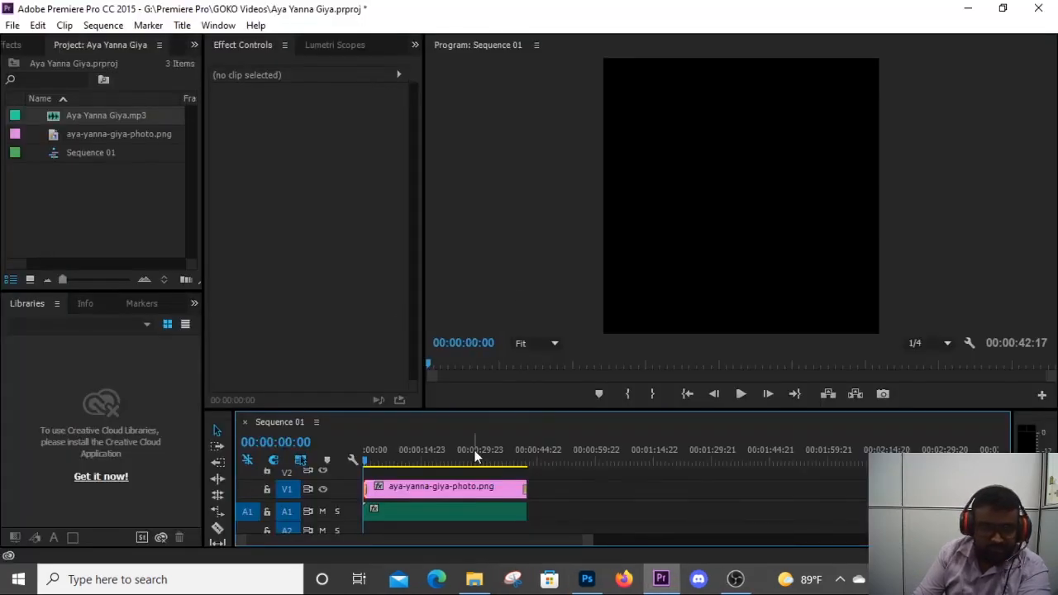